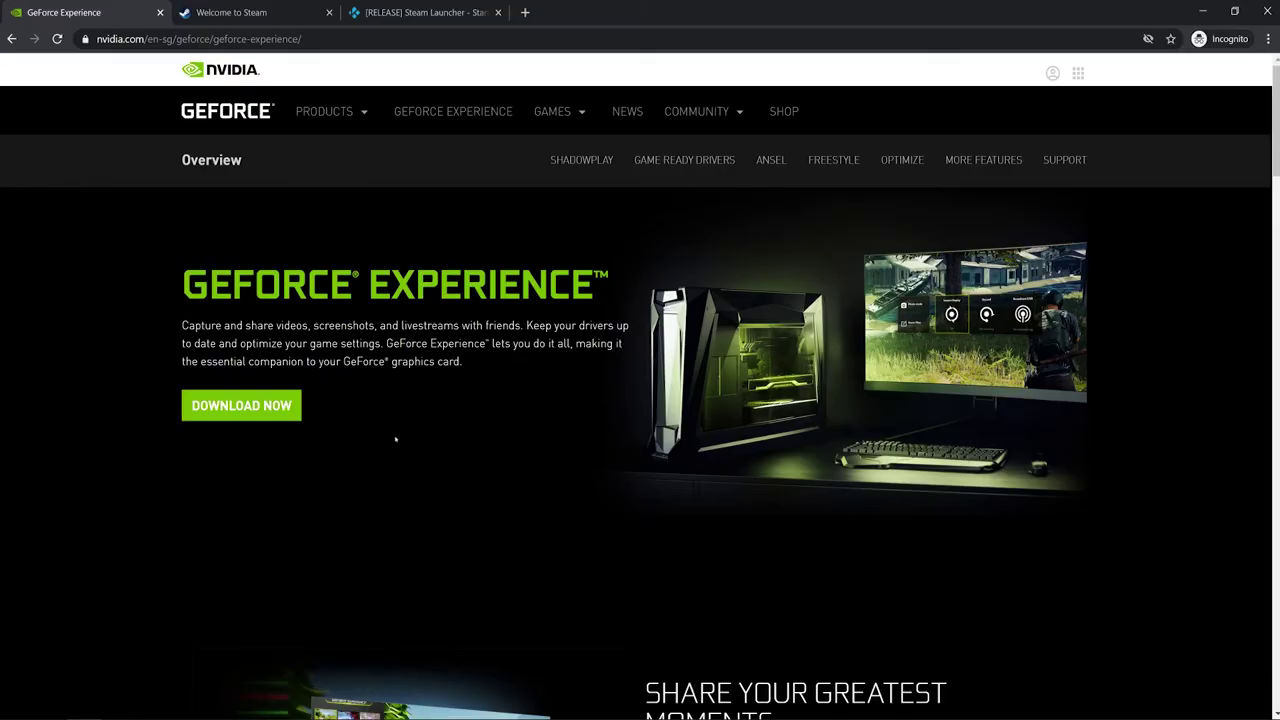
Look over the GeForce Experience overview page on the NVIDIA site and start downloading GeForce Experience
click(340, 40)
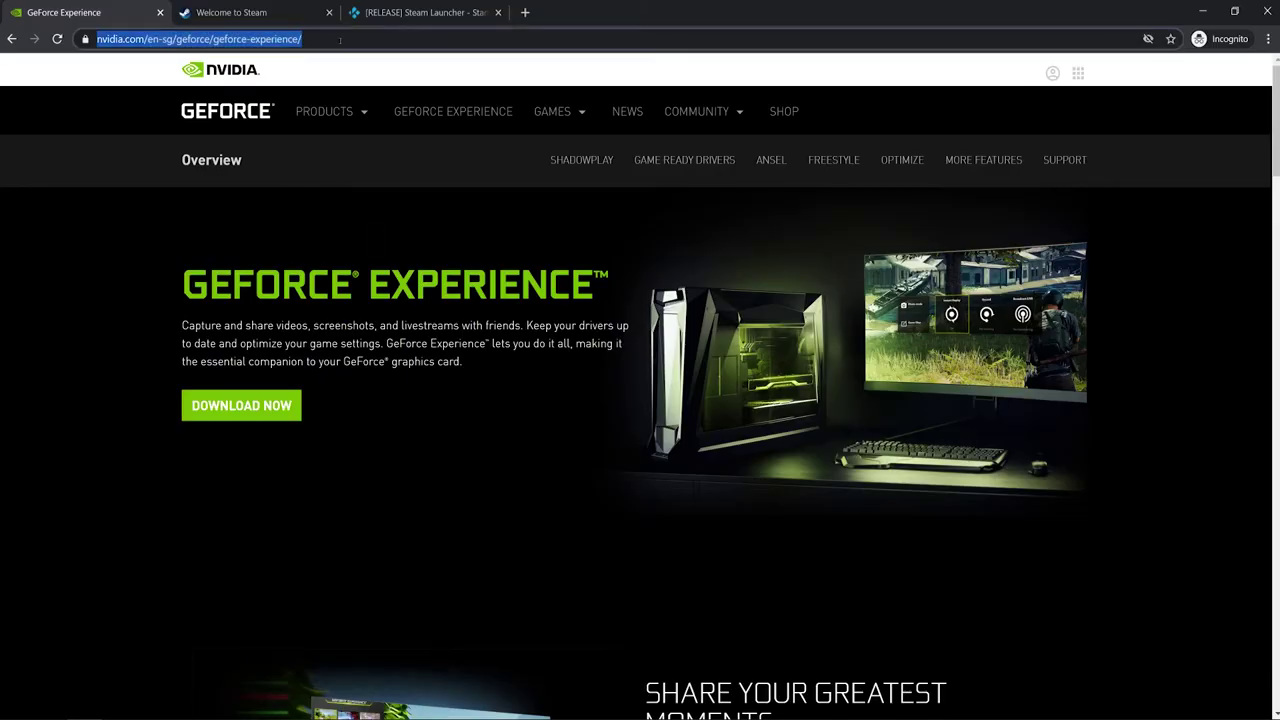
click(470, 368)
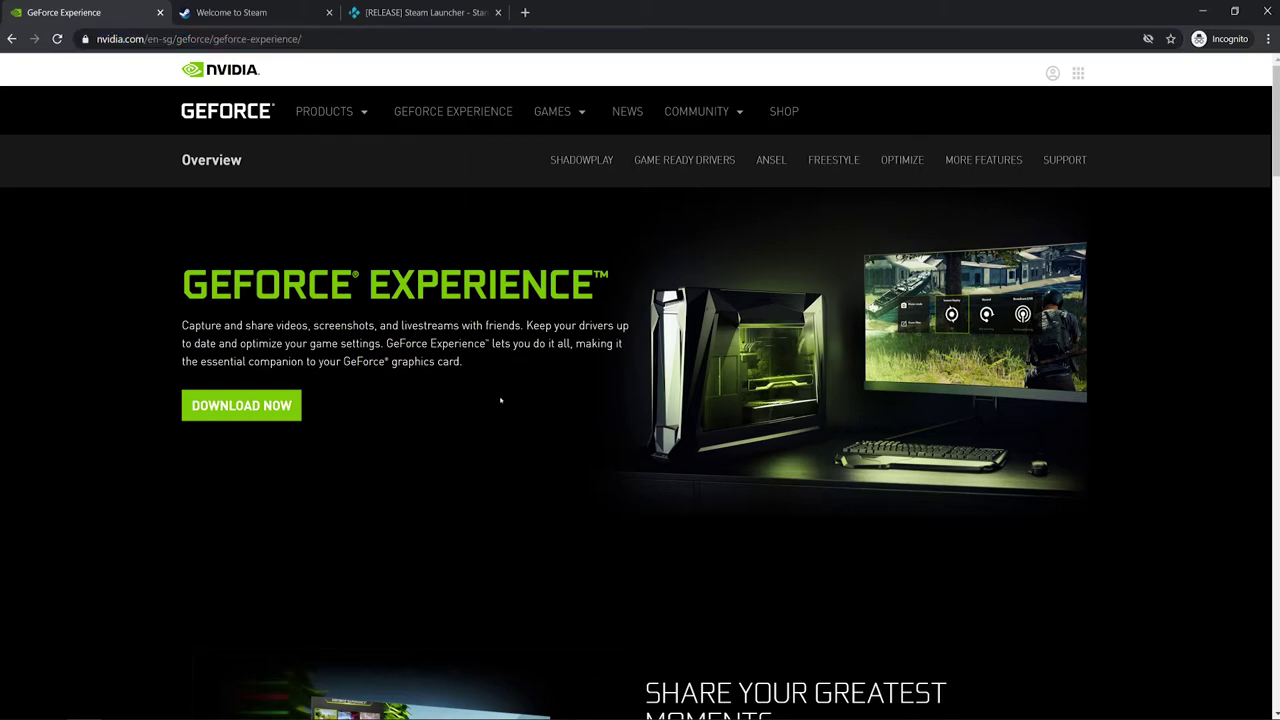
scroll(500, 400, down, 5)
scroll(496, 395, down, 3)
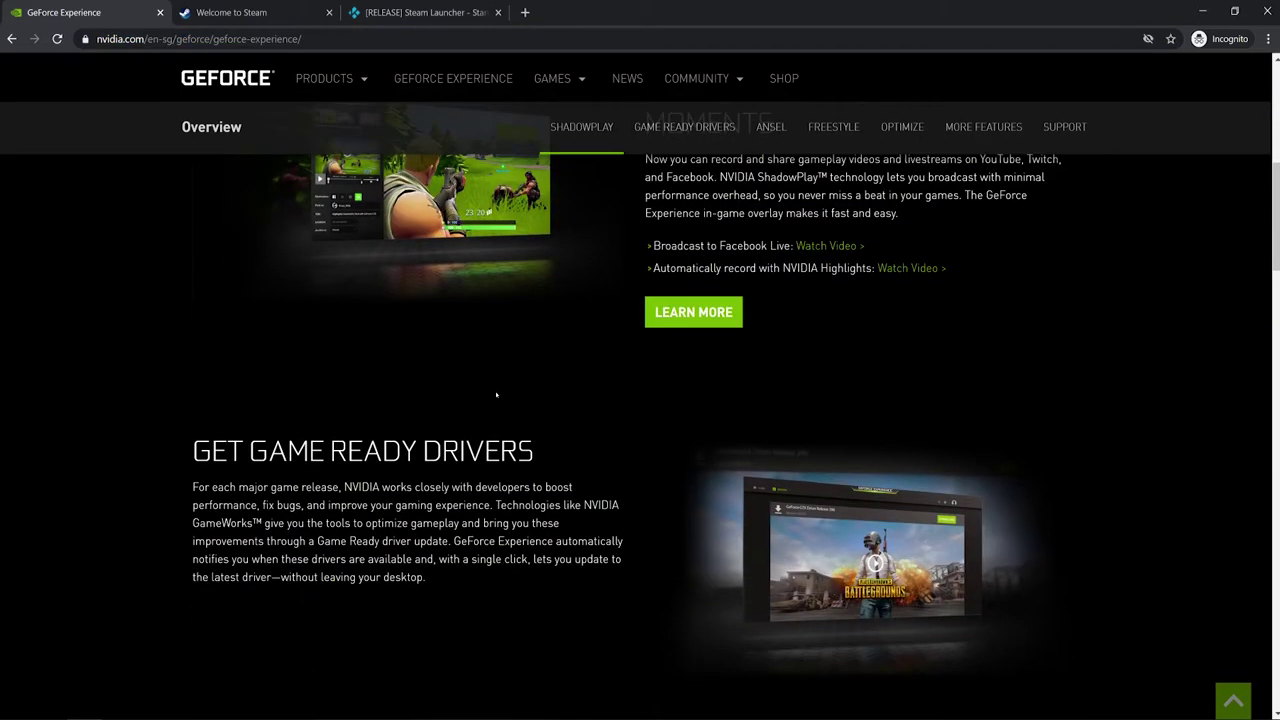
scroll(496, 395, down, 2)
scroll(496, 395, down, 1)
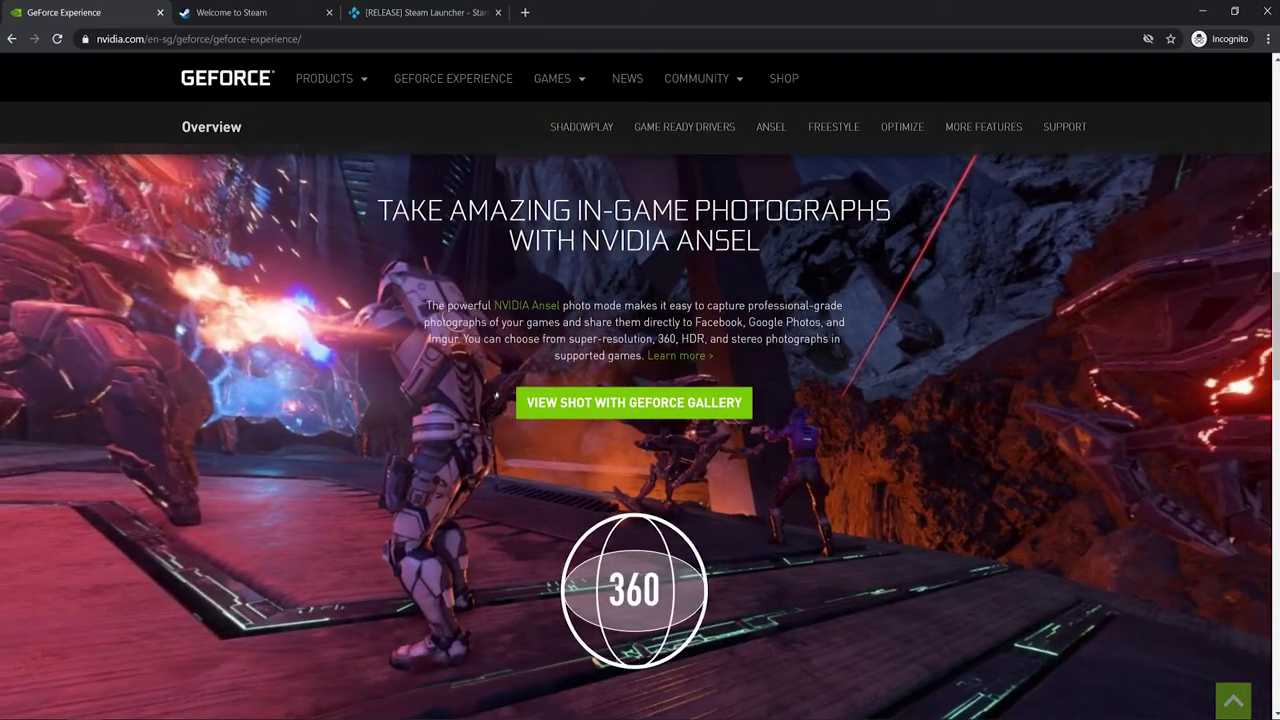
key(Home)
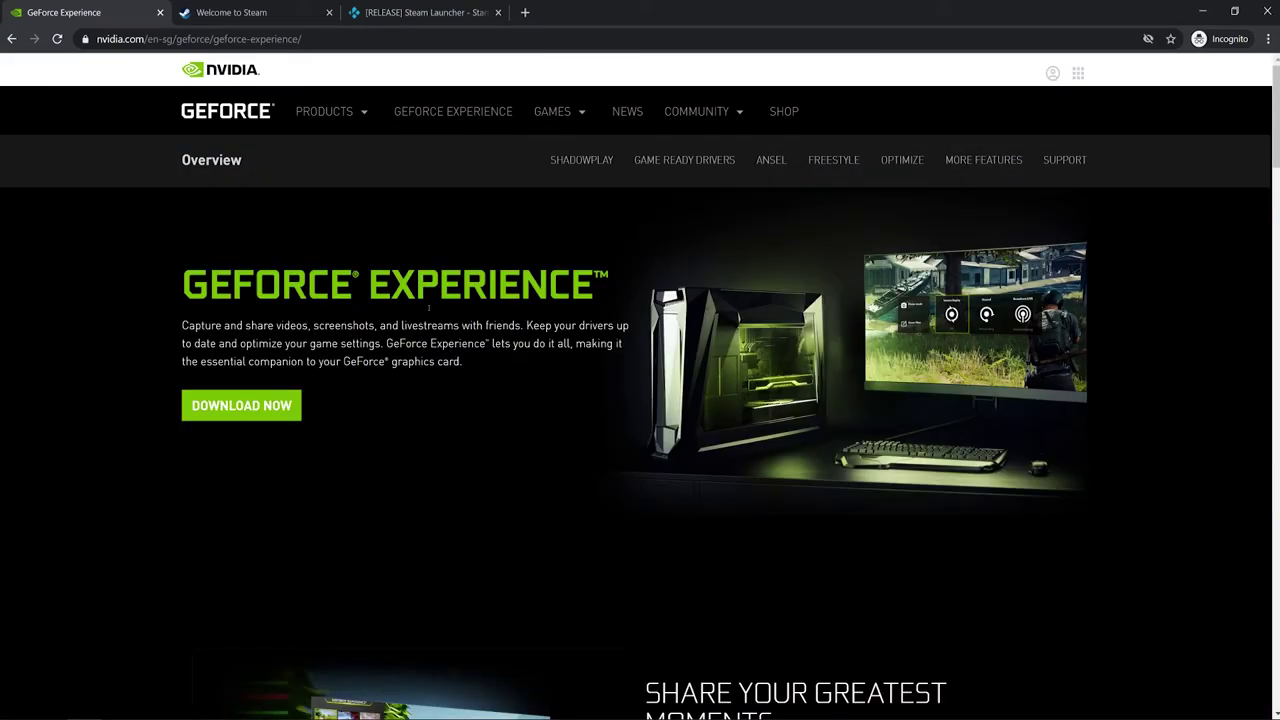
click(241, 397)
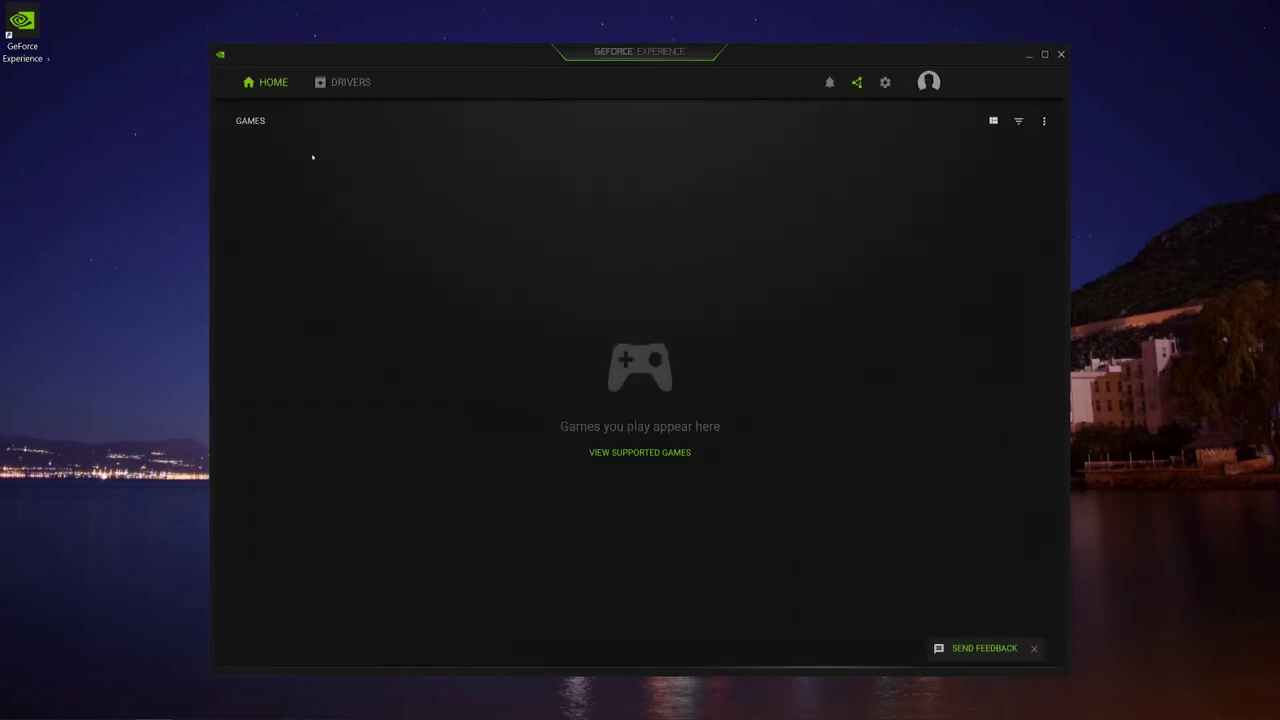
Check for graphics driver updates in GeForce Experience
click(346, 86)
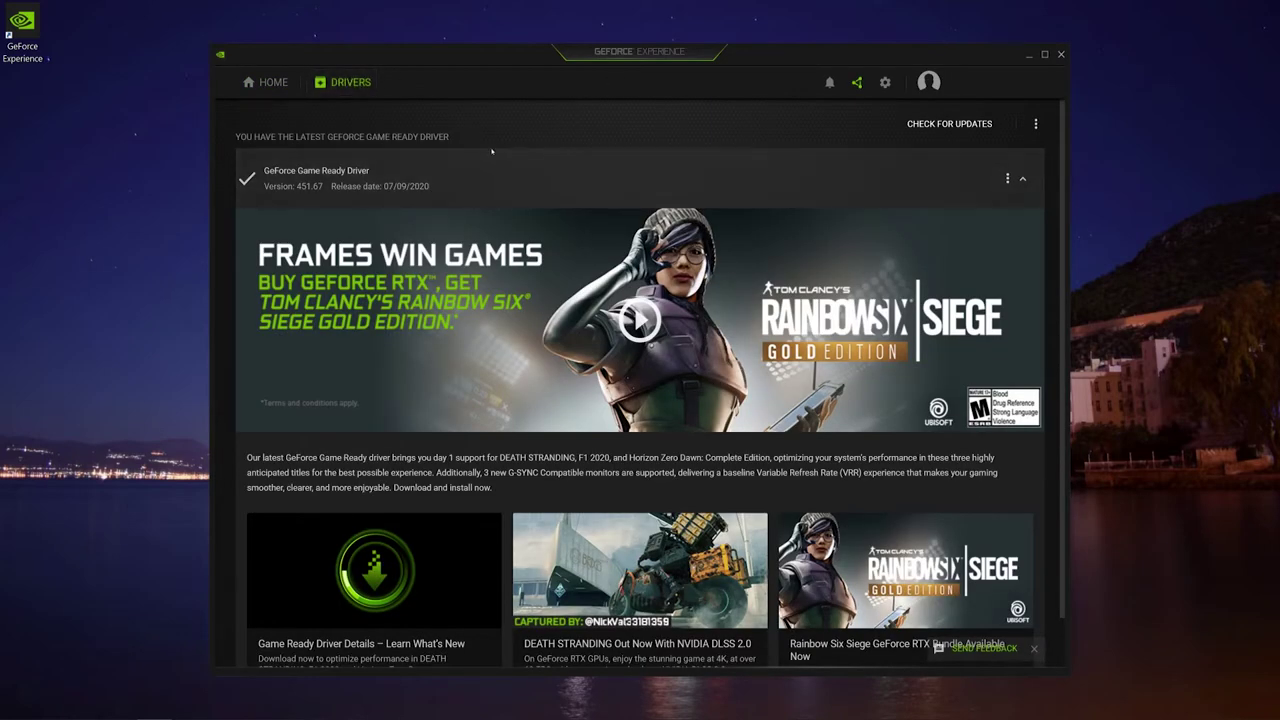
click(979, 126)
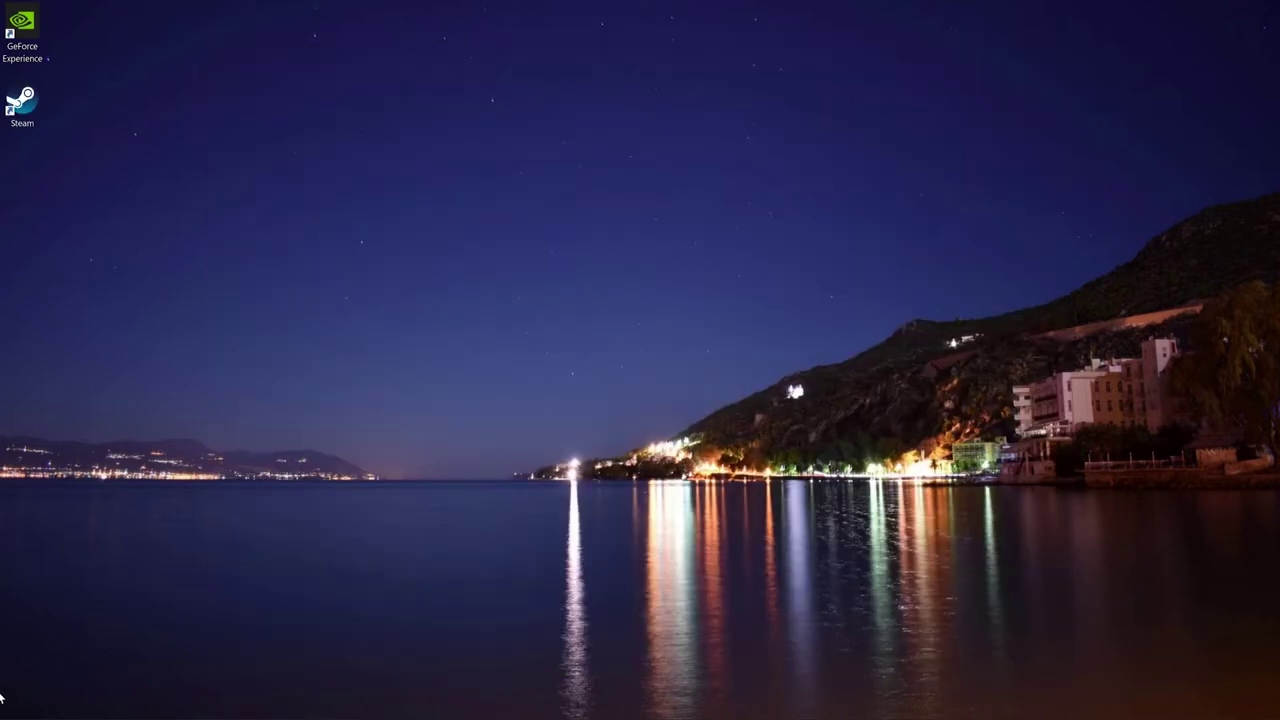
click(12, 705)
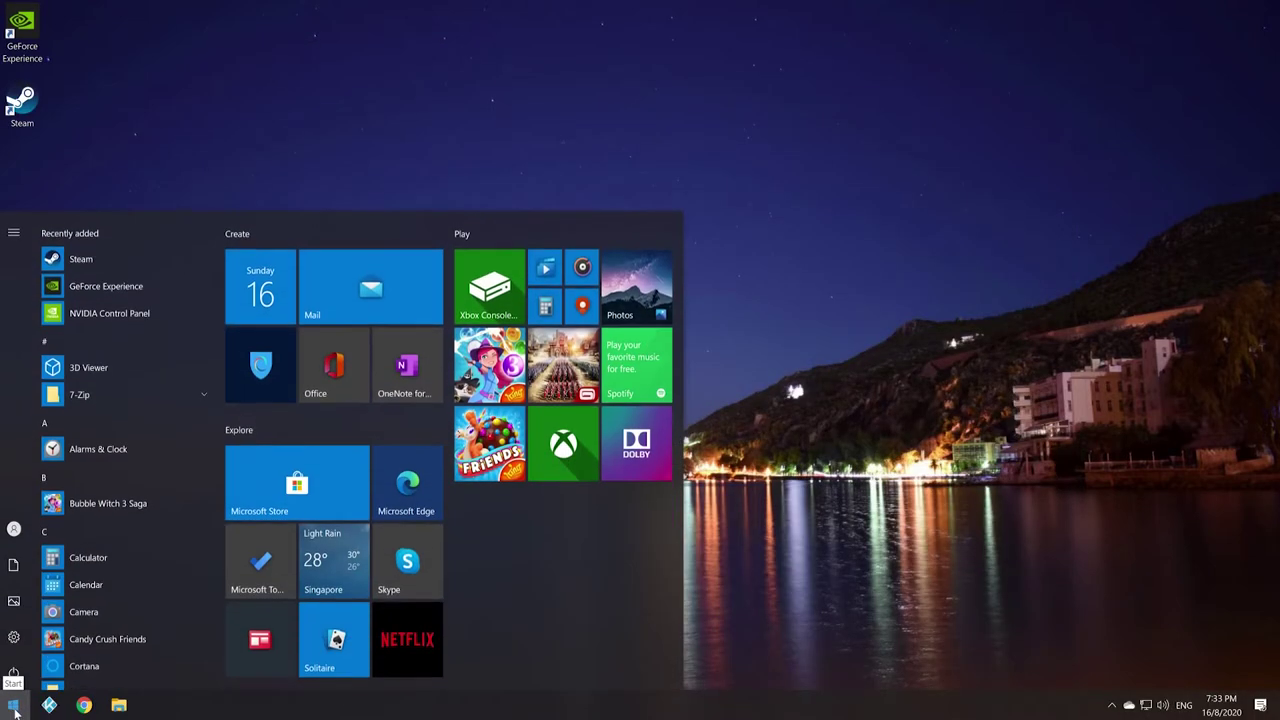
text(d)
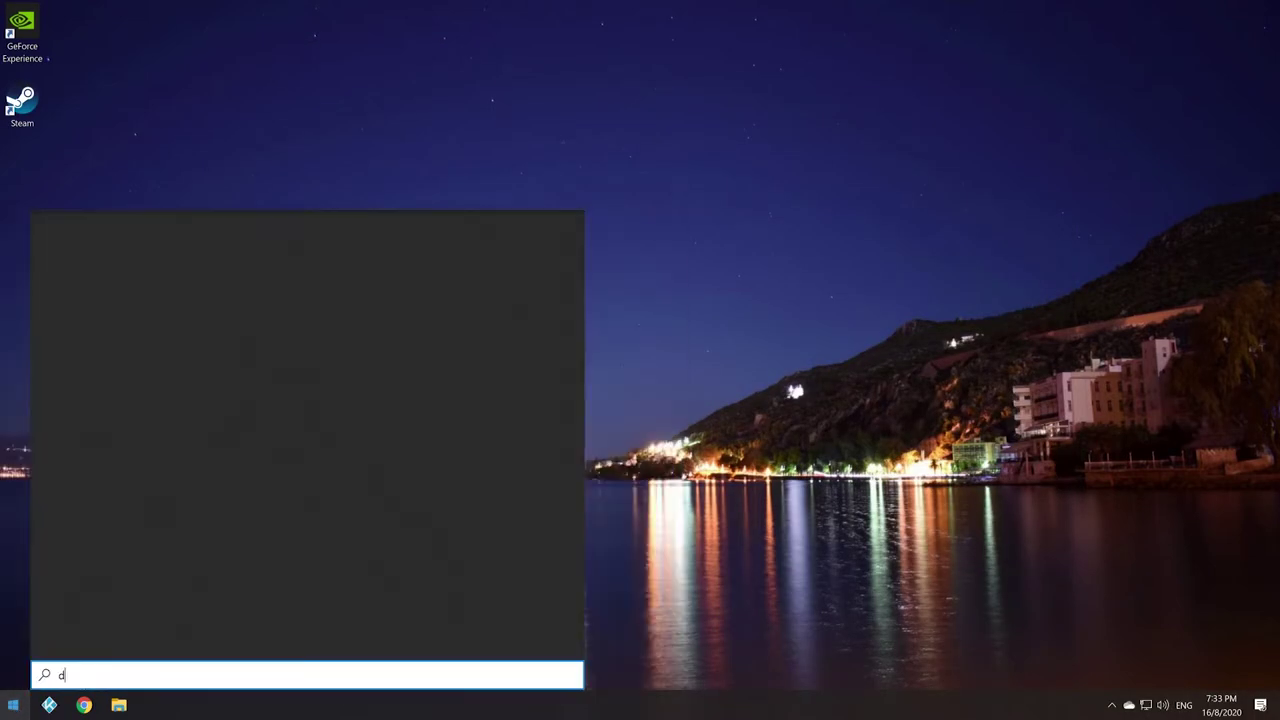
text(isk)
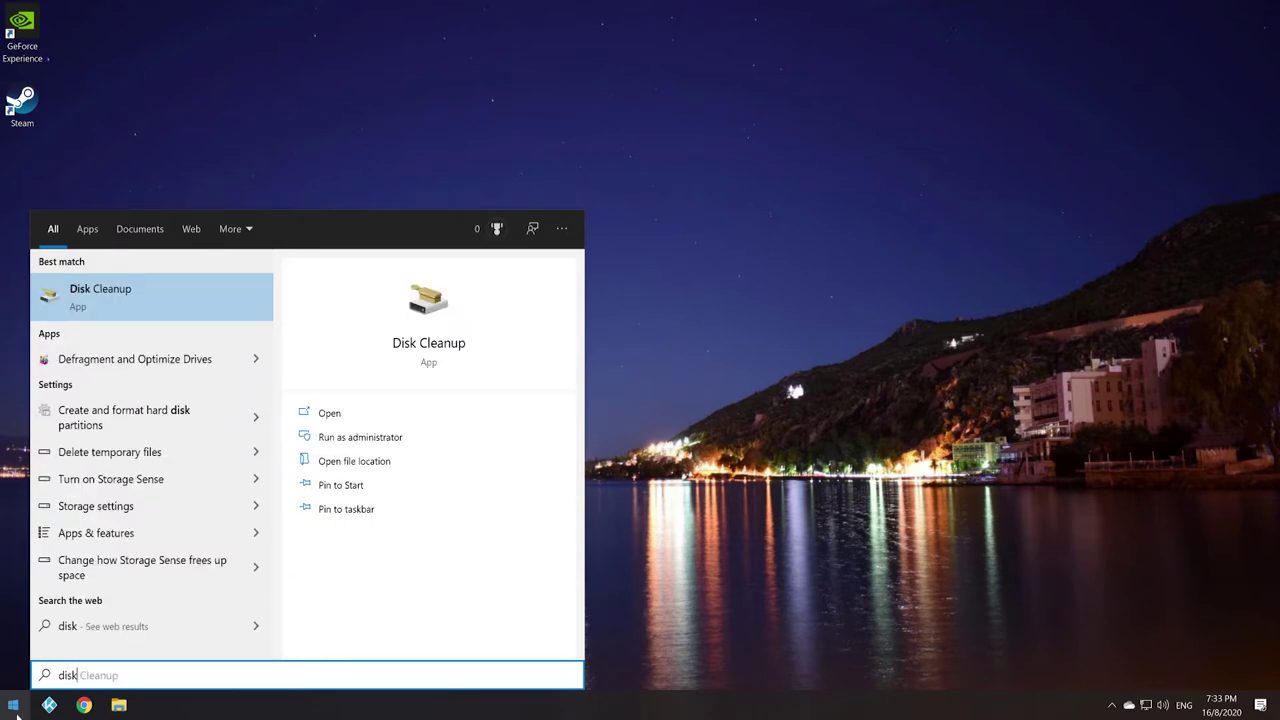
text( mana)
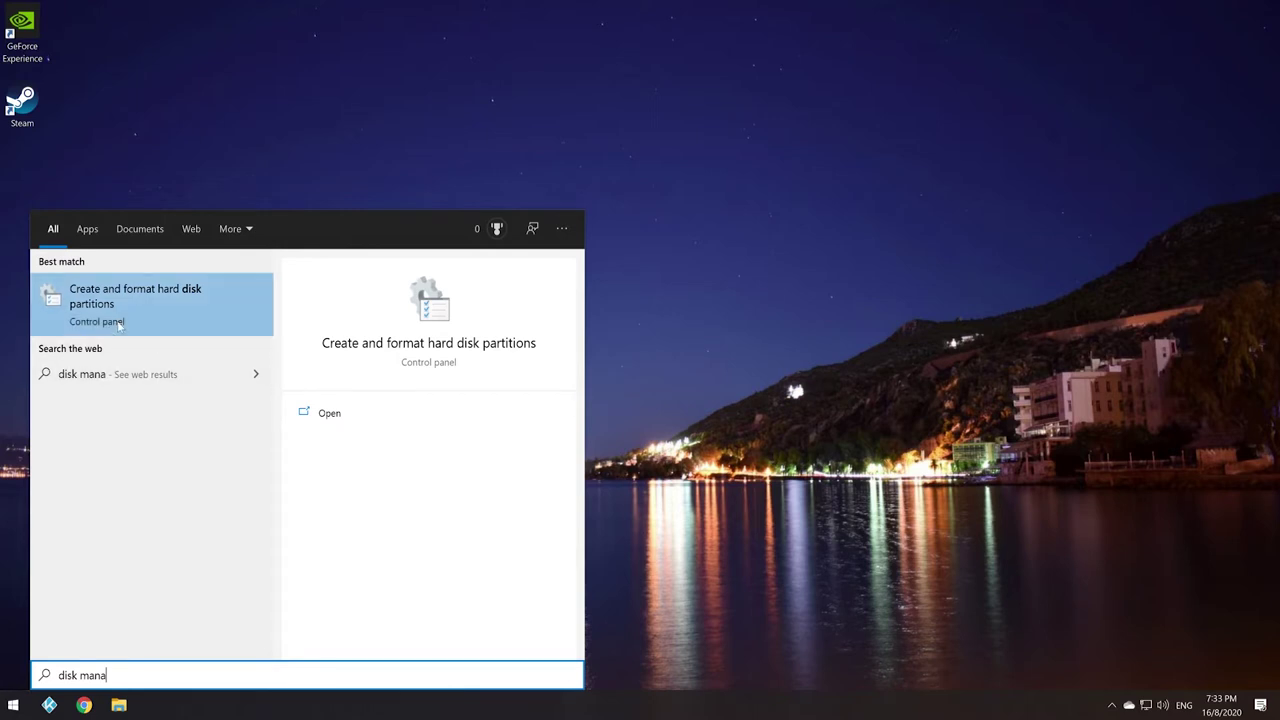
click(10, 708)
Open Disk Management and initialize Disk 1 with the MBR (Master Boot Record) partition style
right_click(9, 708)
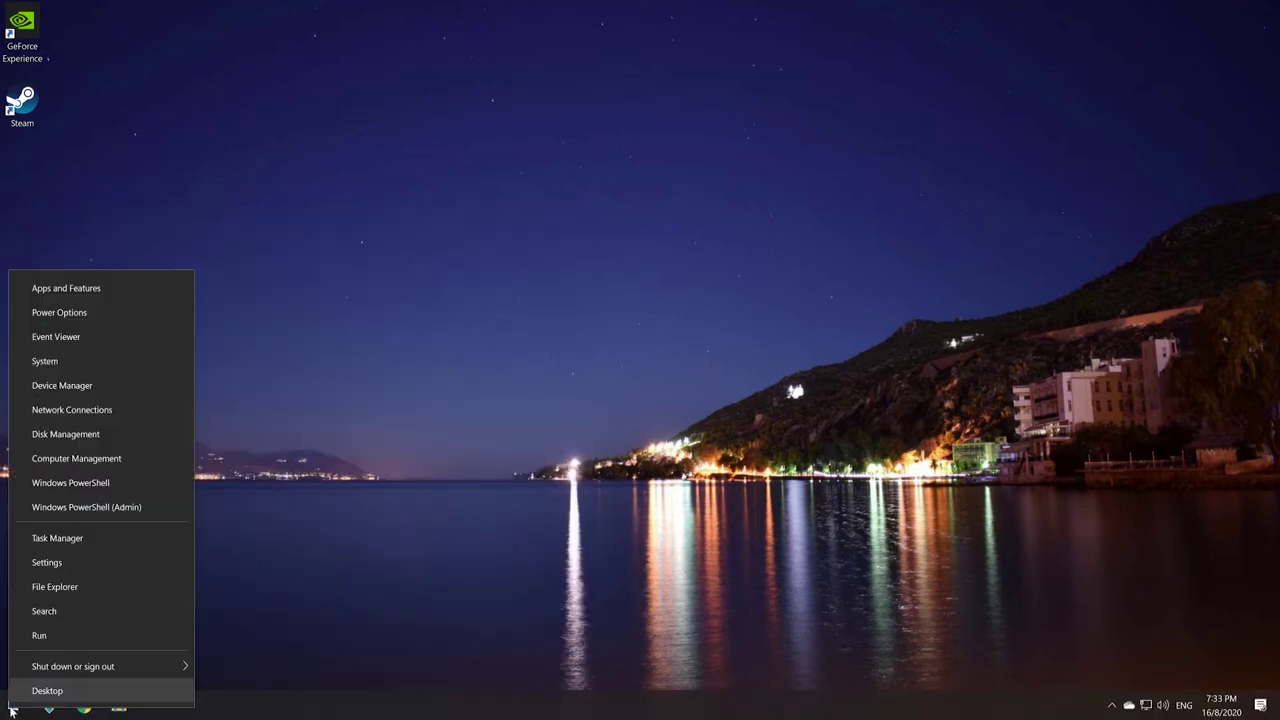
click(57, 440)
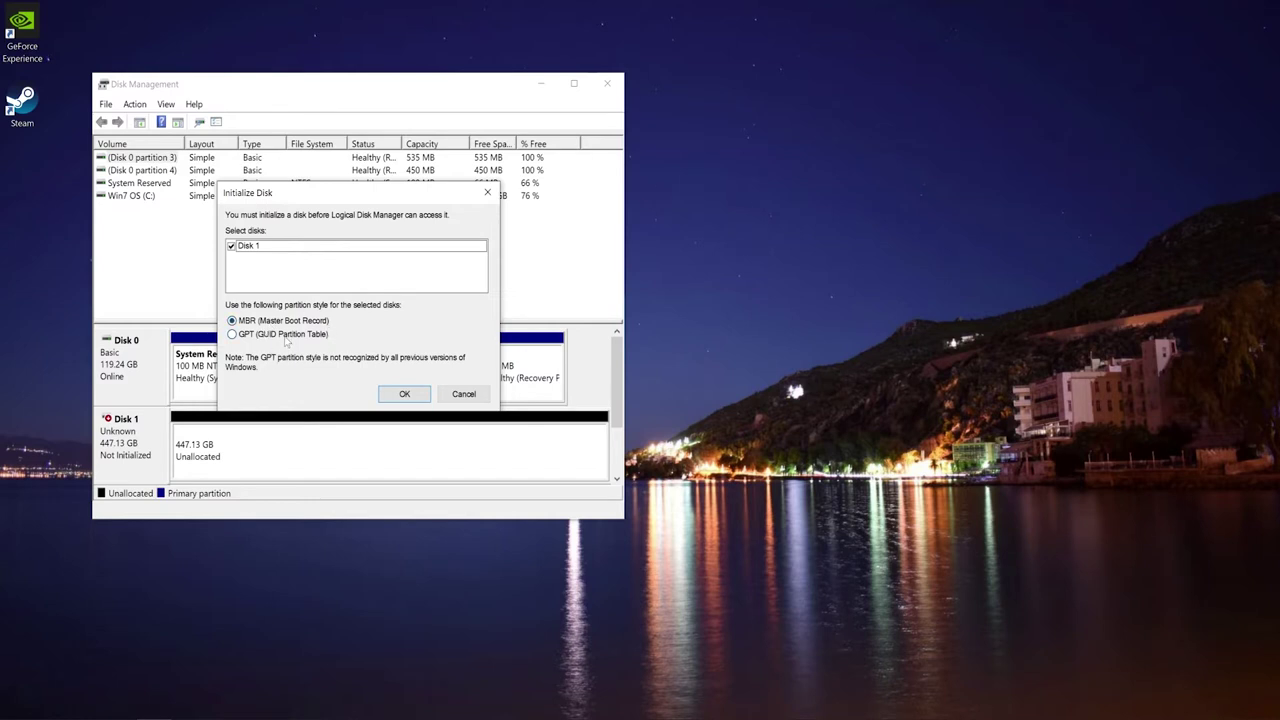
click(285, 336)
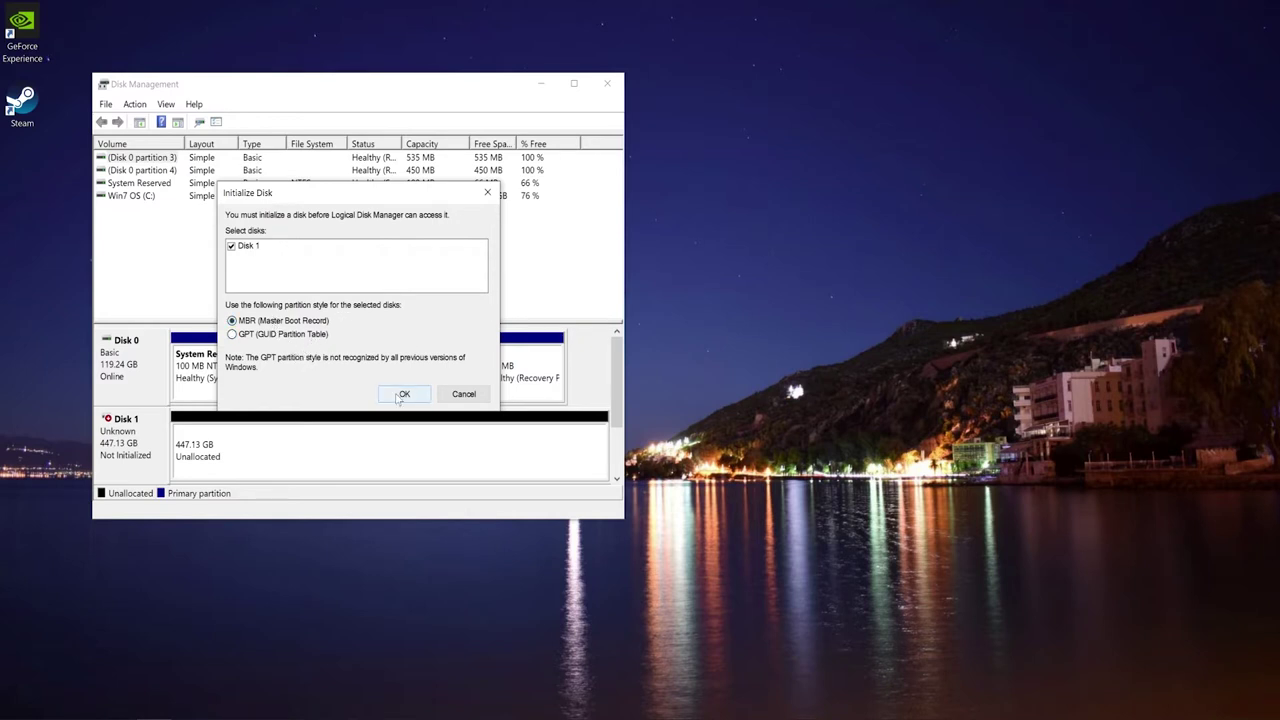
click(401, 394)
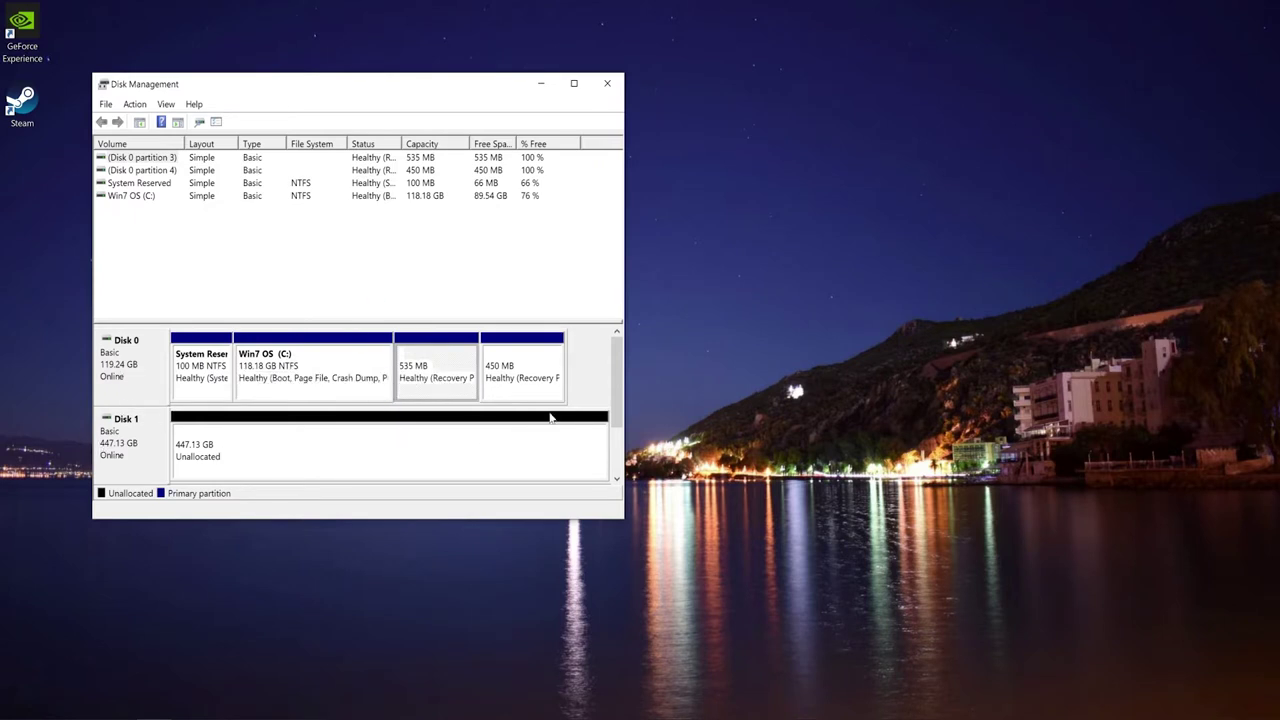
Create a 457860 MB simple volume on Disk 1 with drive letter D, quick-formatted as NTFS and labelled New Volume
scroll(609, 393, down, 2)
scroll(609, 393, up, 2)
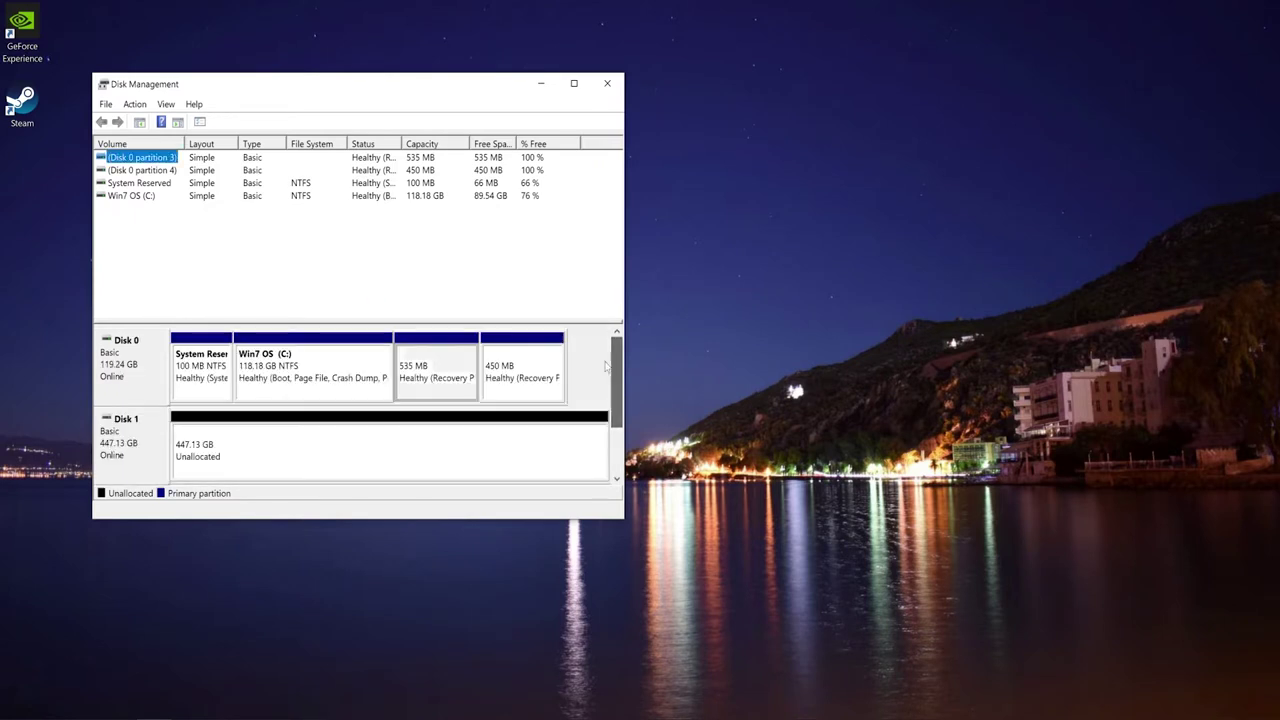
right_click(297, 455)
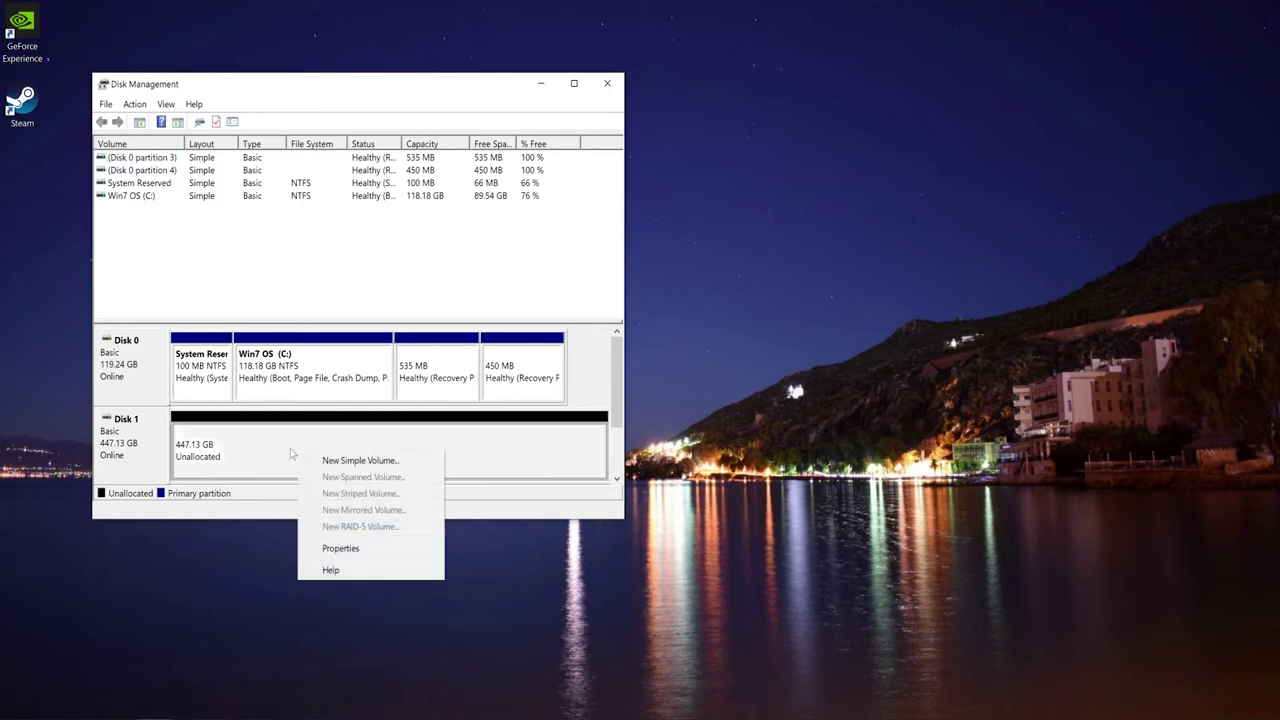
click(329, 462)
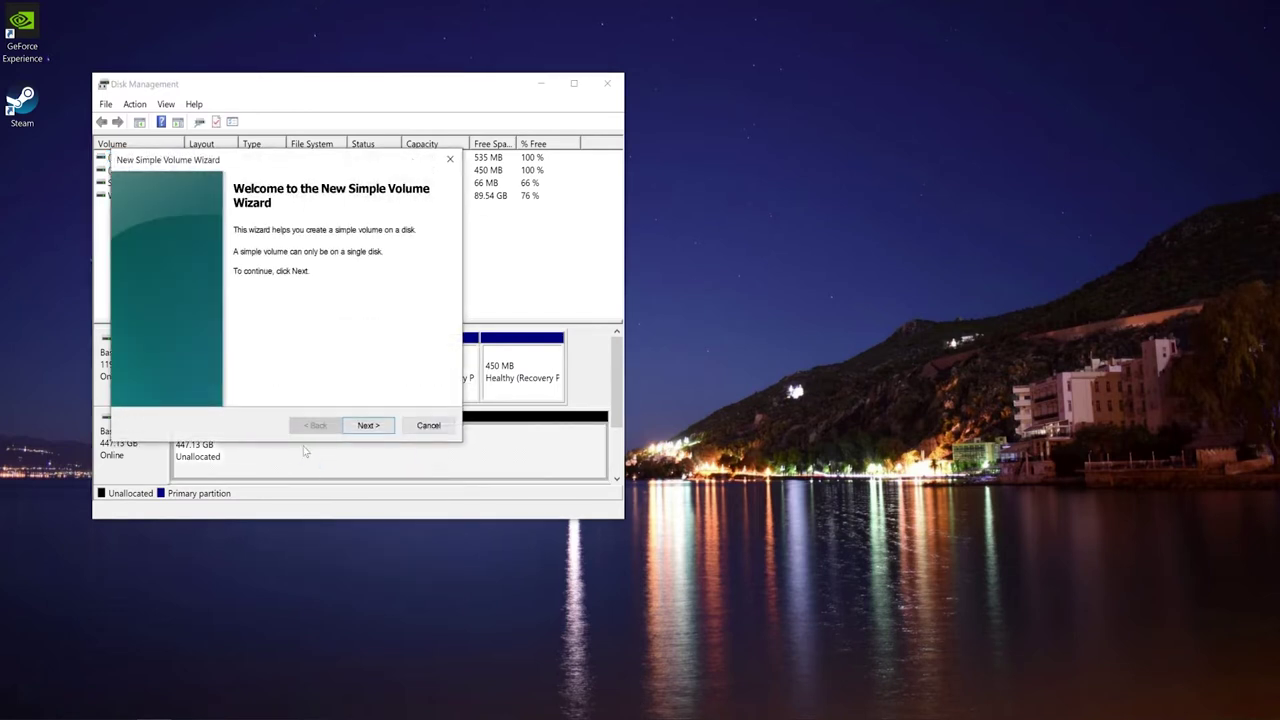
click(367, 427)
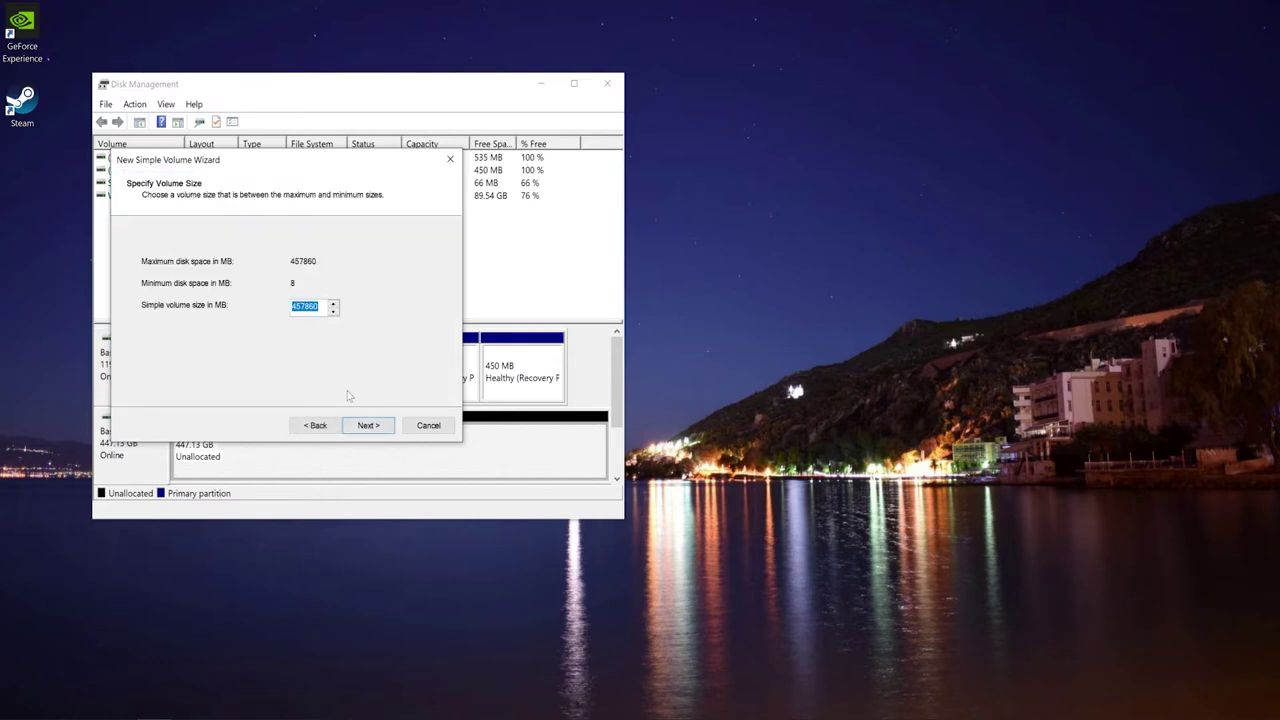
click(368, 425)
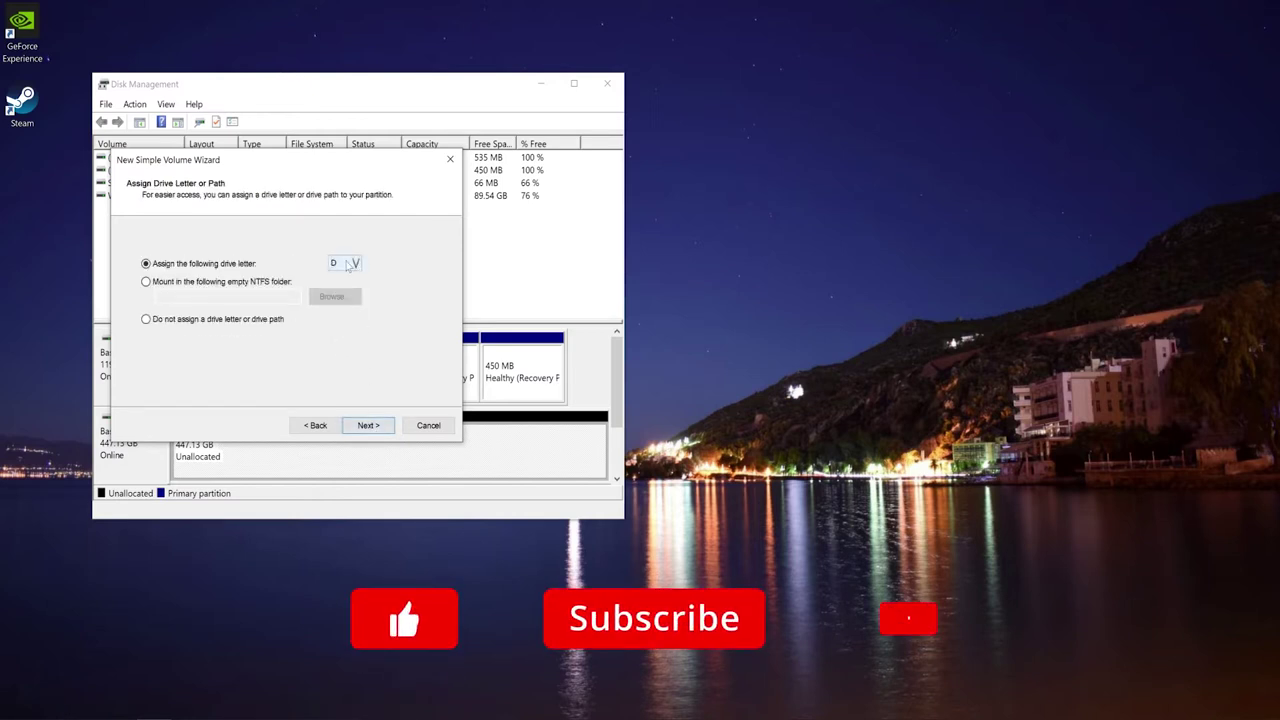
click(362, 426)
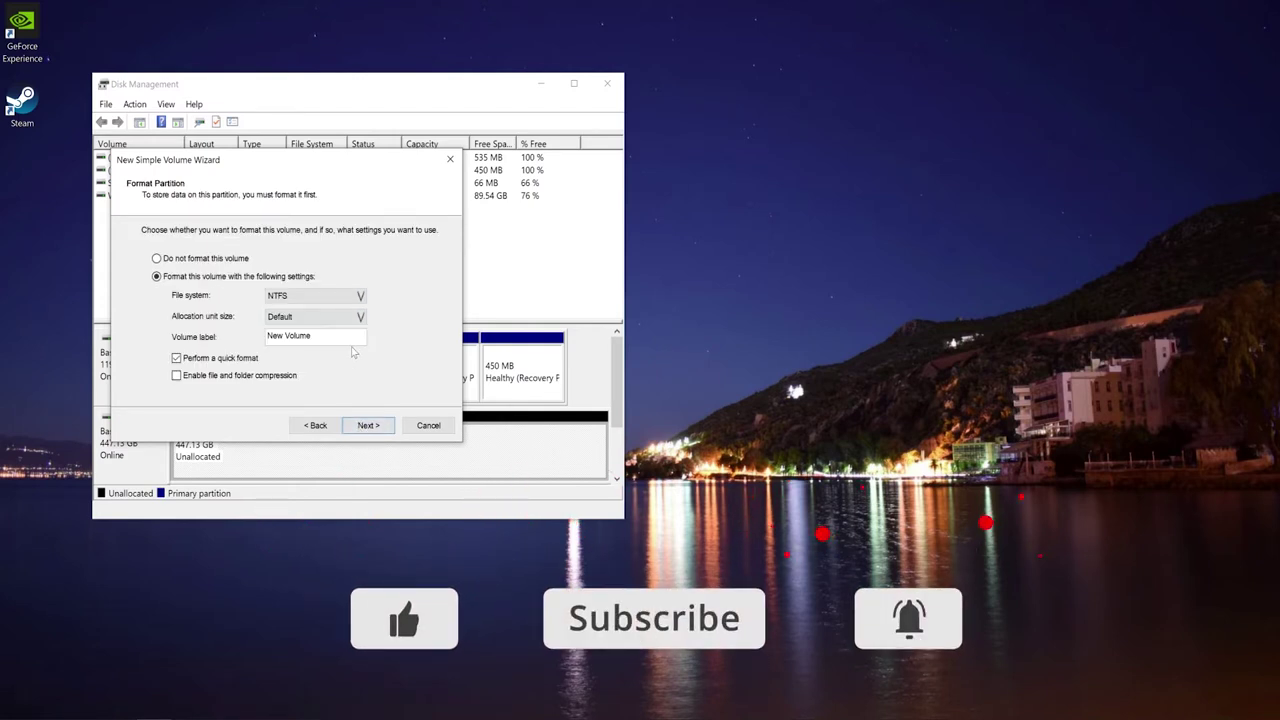
click(368, 425)
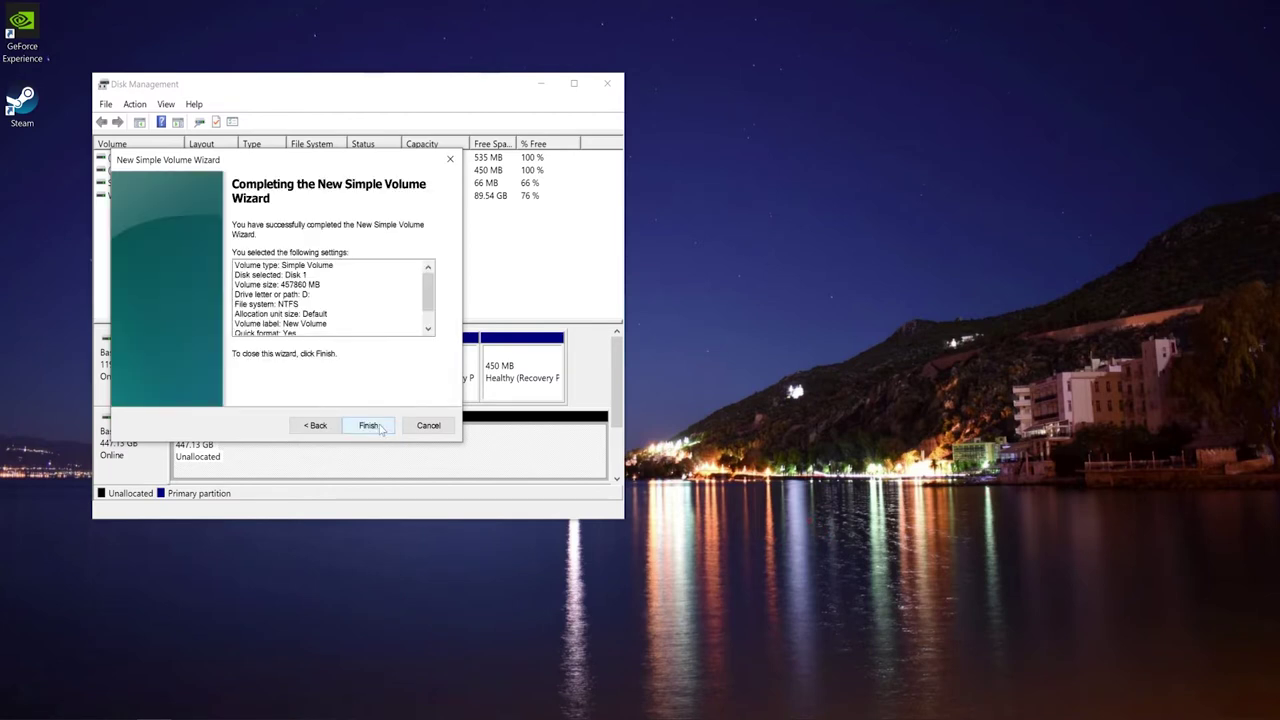
click(380, 429)
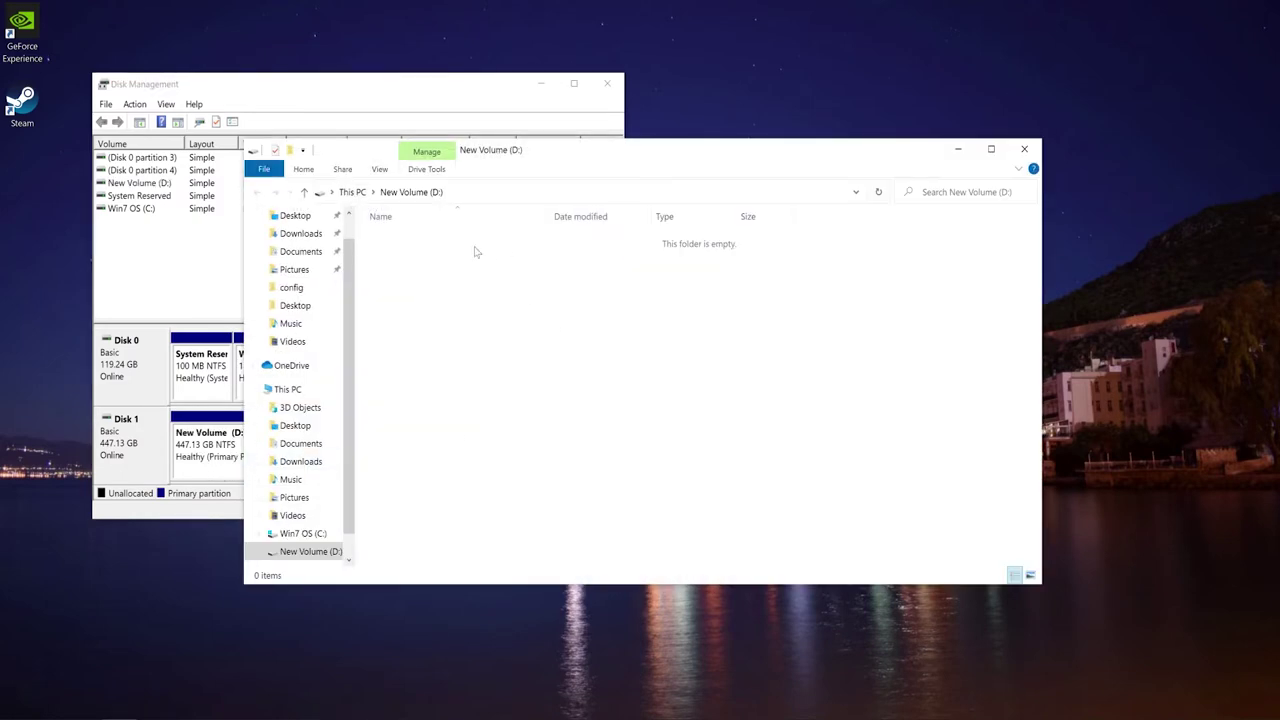
Examine the C: drive and the new D: volume under This PC
click(352, 192)
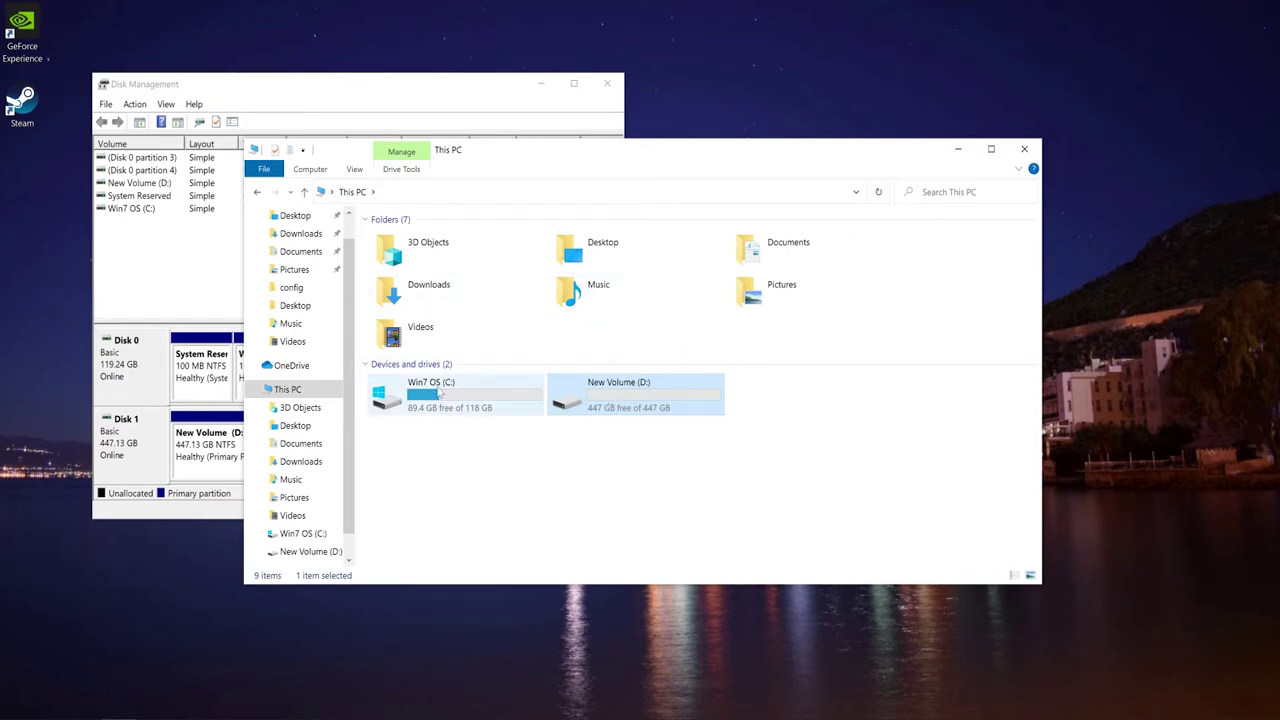
click(498, 408)
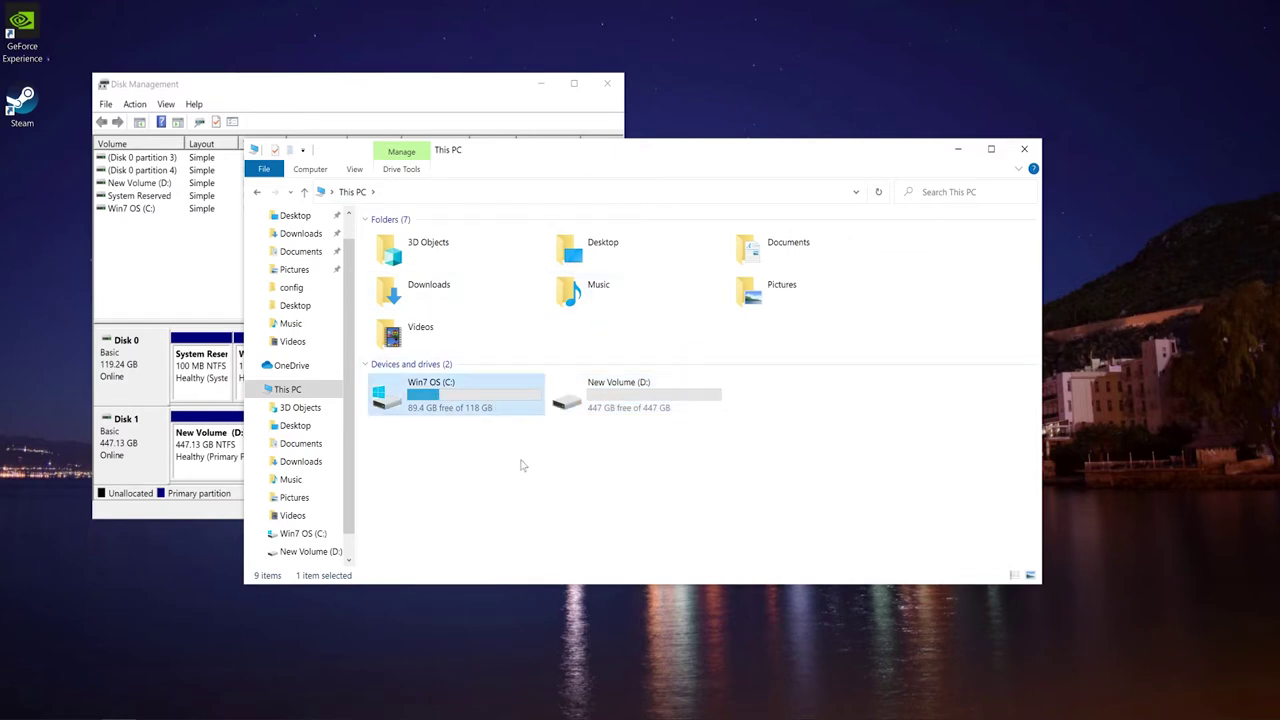
click(621, 401)
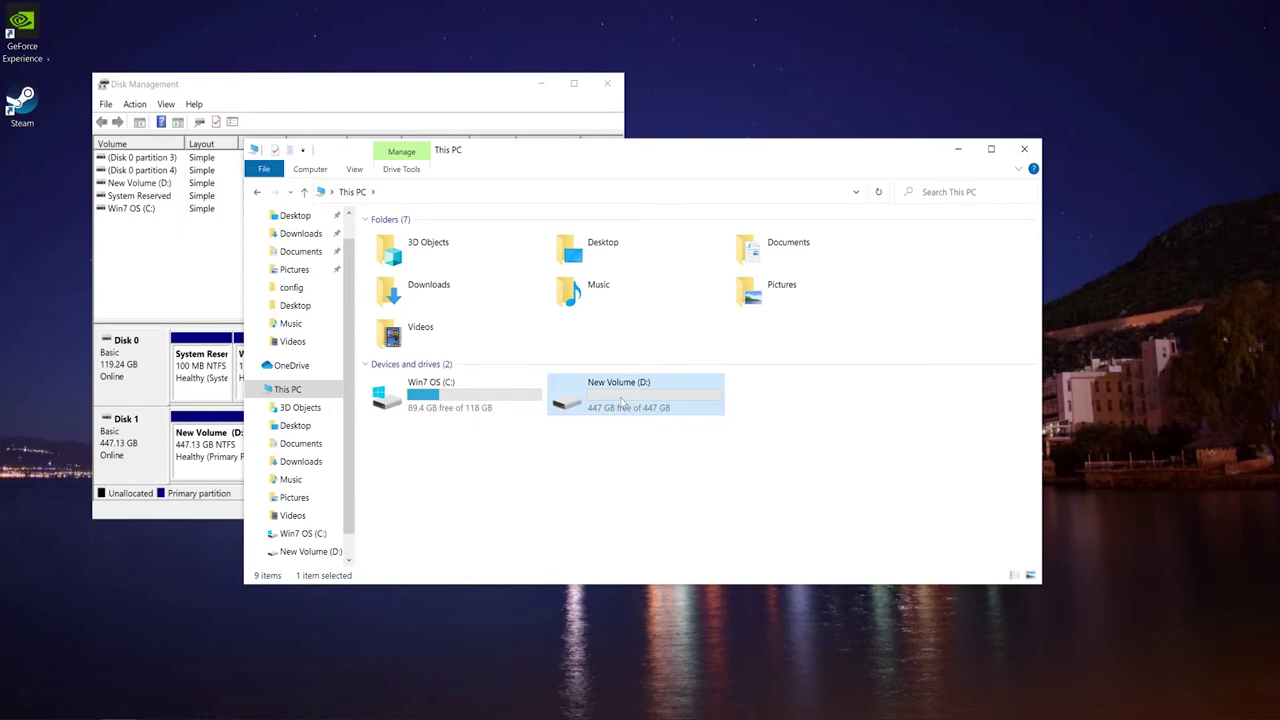
click(600, 473)
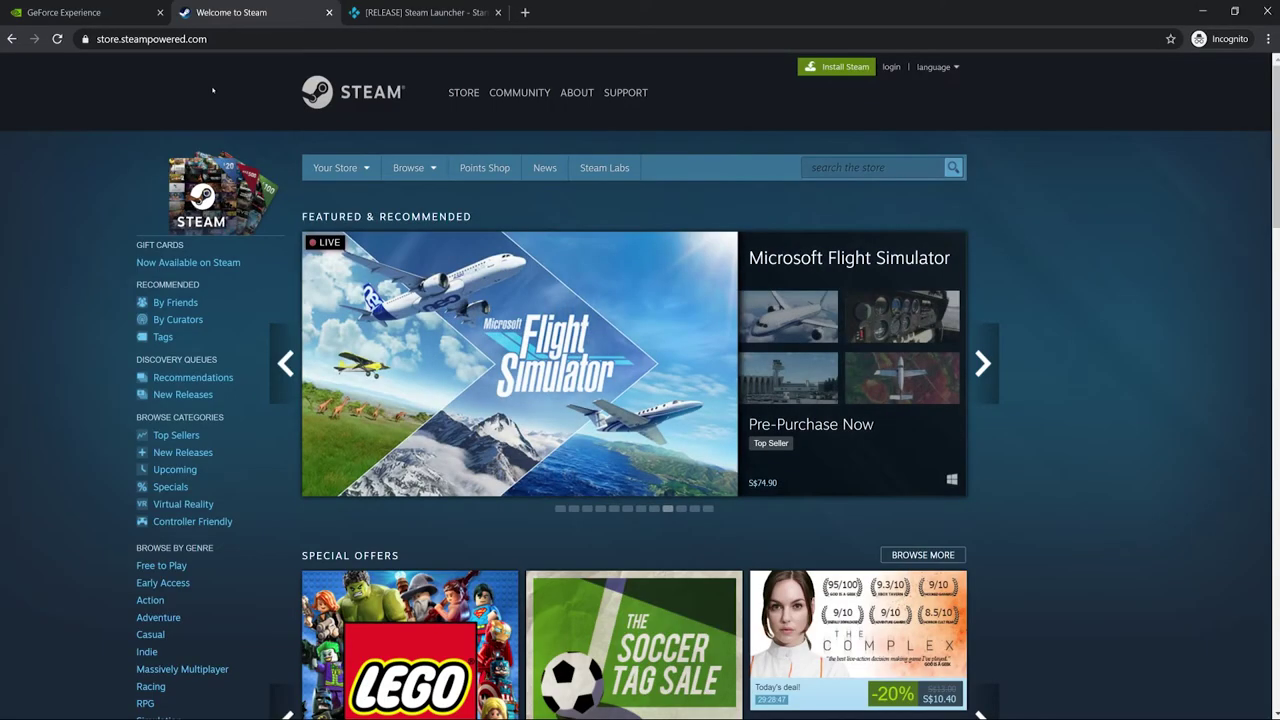
Switch to the Steam store website in the browser and download the Windows Steam installer
click(232, 46)
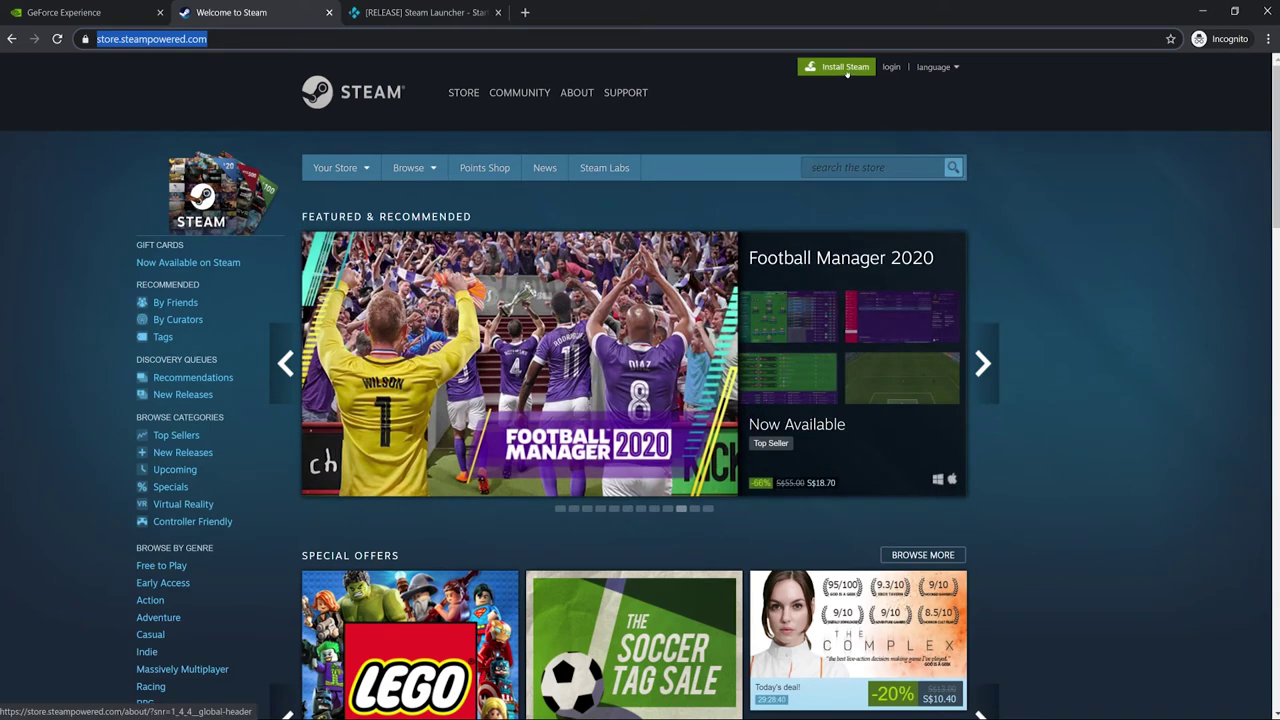
click(845, 70)
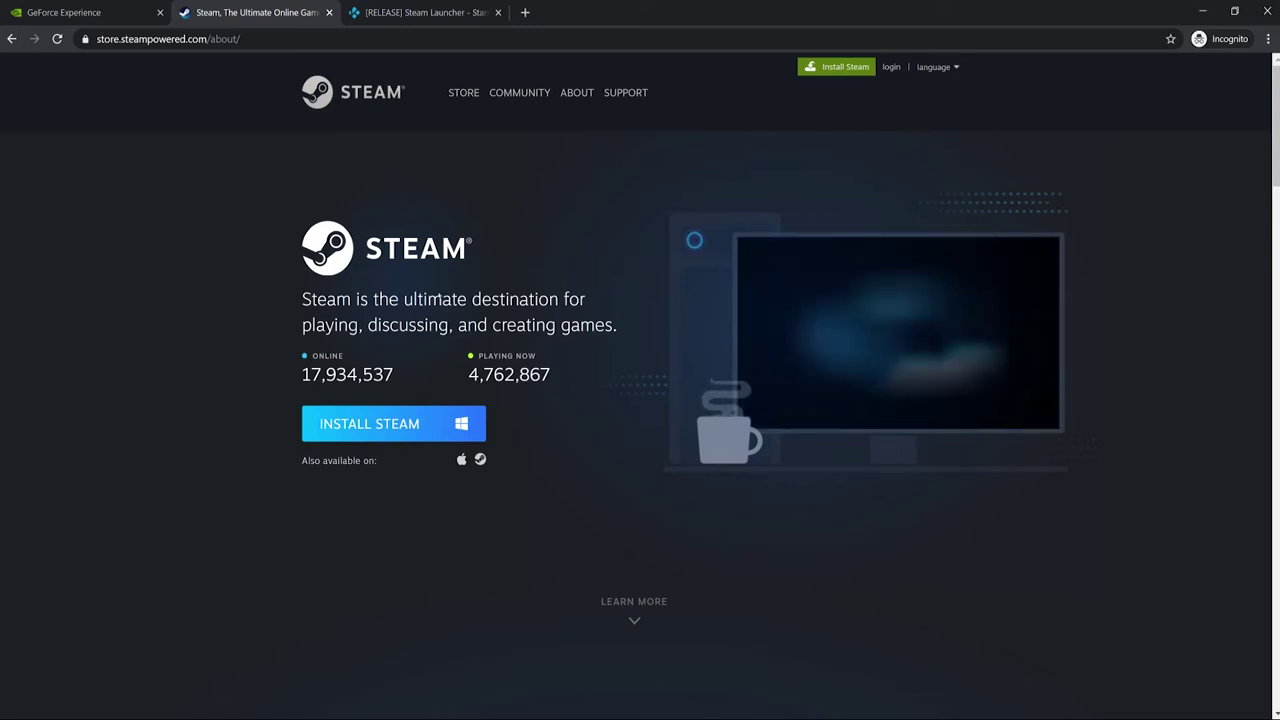
click(411, 428)
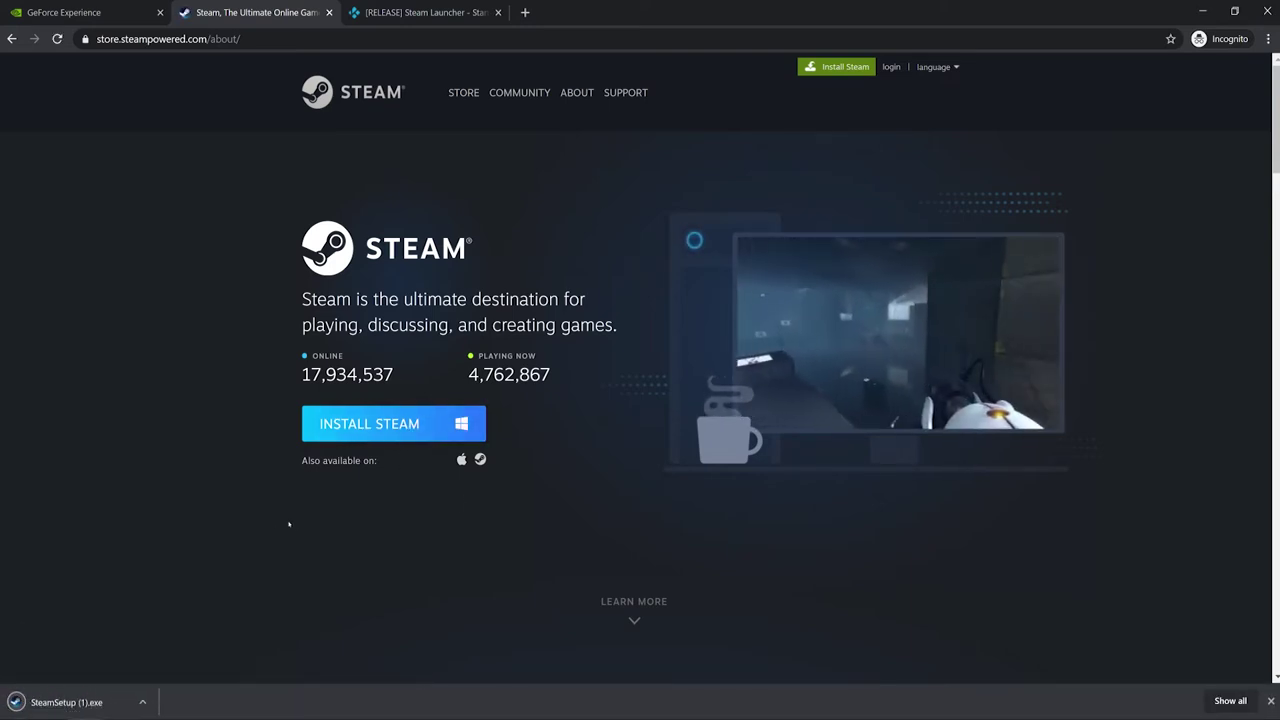
Run the downloaded Steam installer with administrator permission and install Steam in English to C:\Program Files (x86)\Steam
click(84, 708)
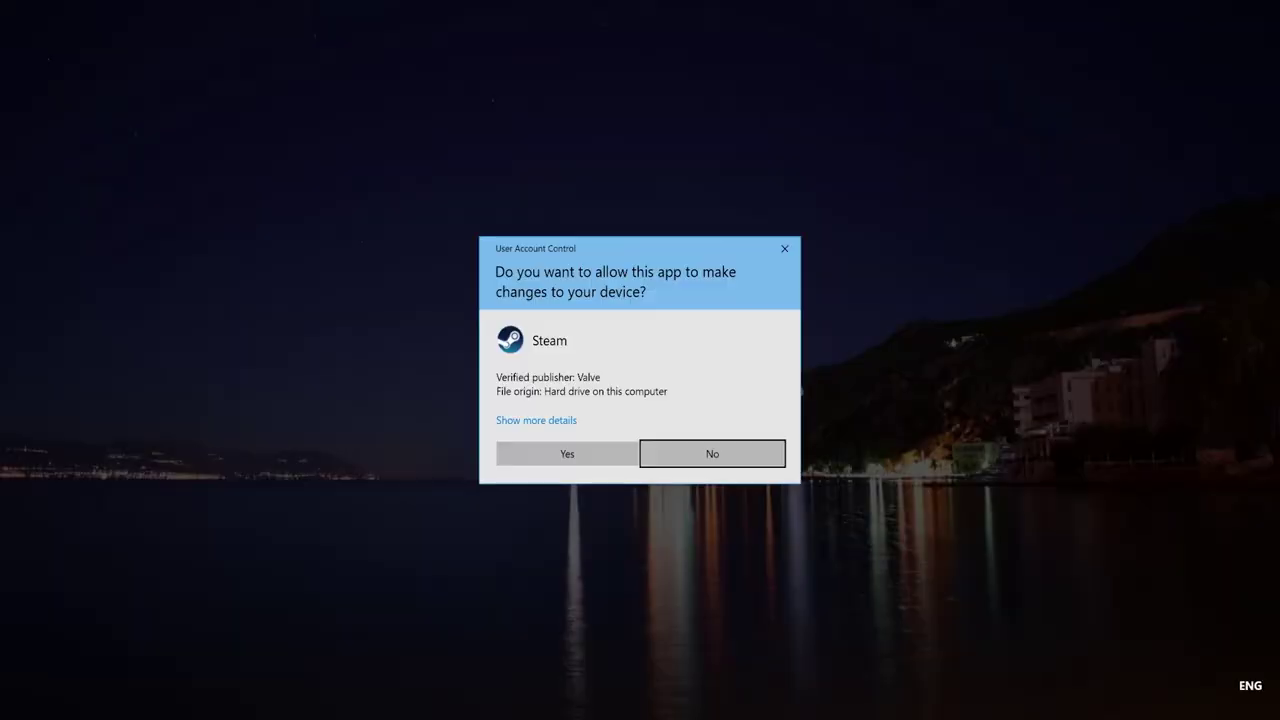
click(578, 455)
click(719, 487)
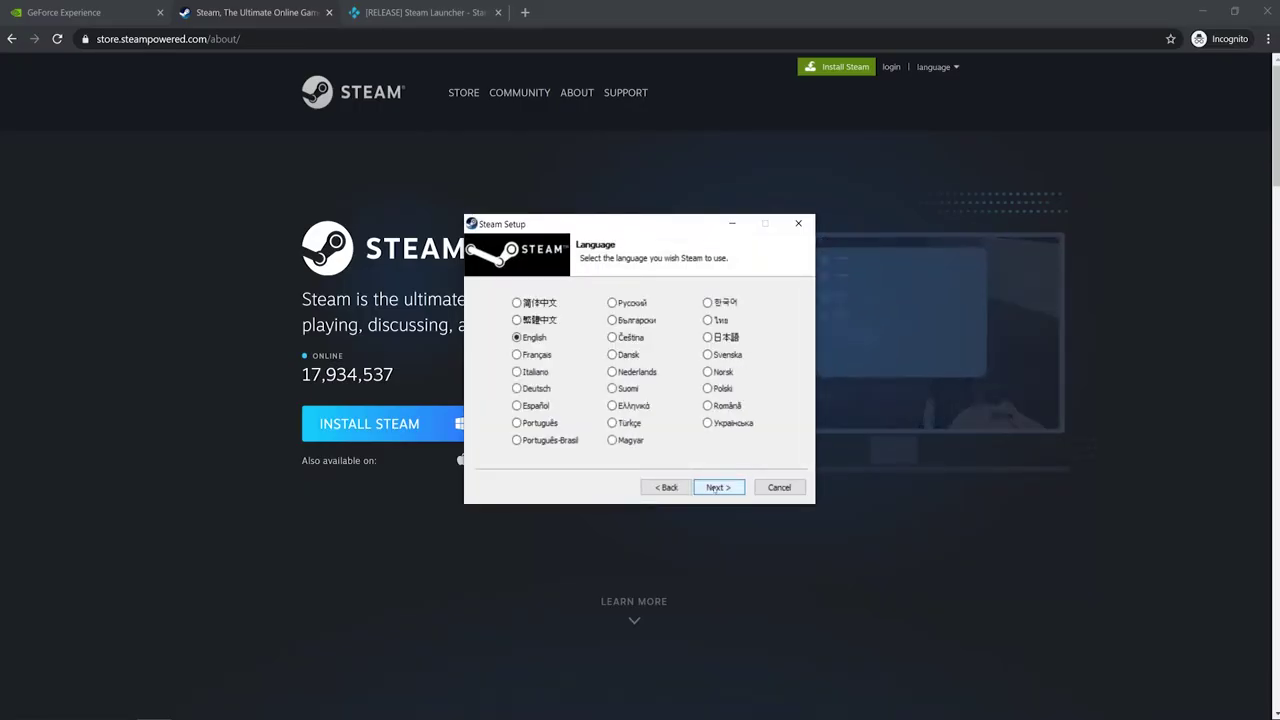
click(719, 487)
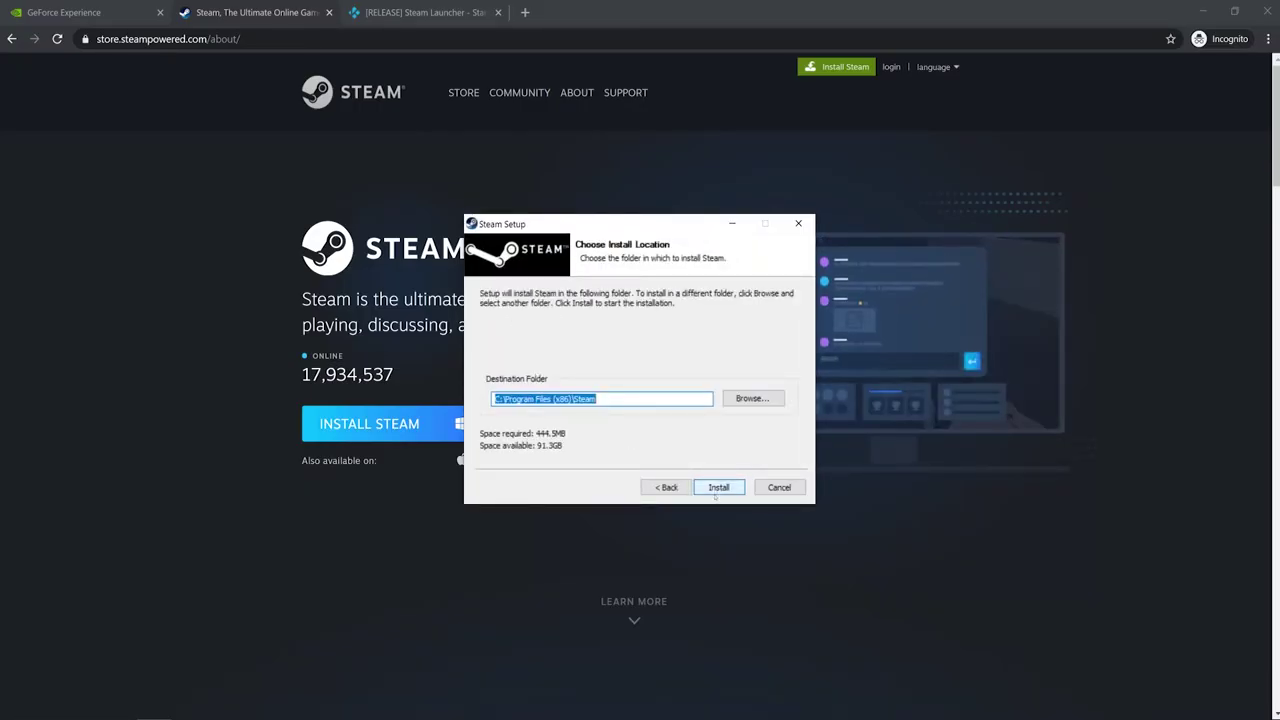
click(718, 487)
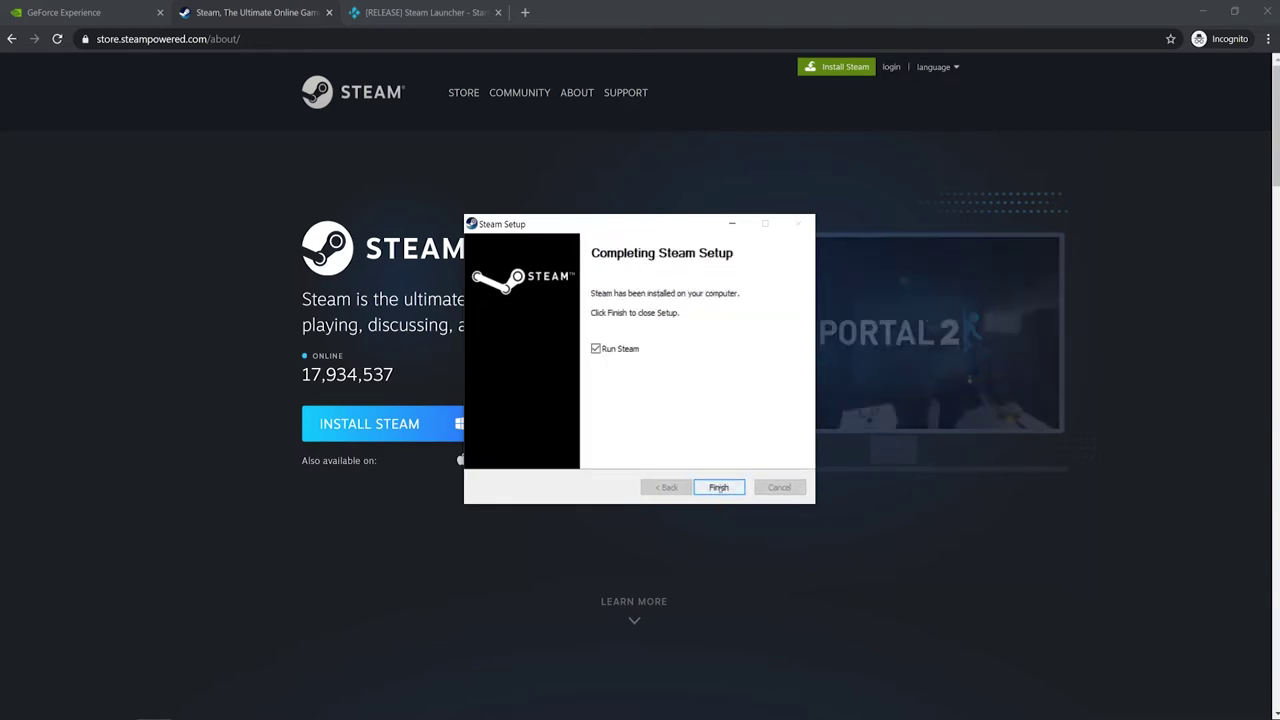
Finish the Steam setup with Steam launched, and open the Steam library folders list from the download settings
click(720, 489)
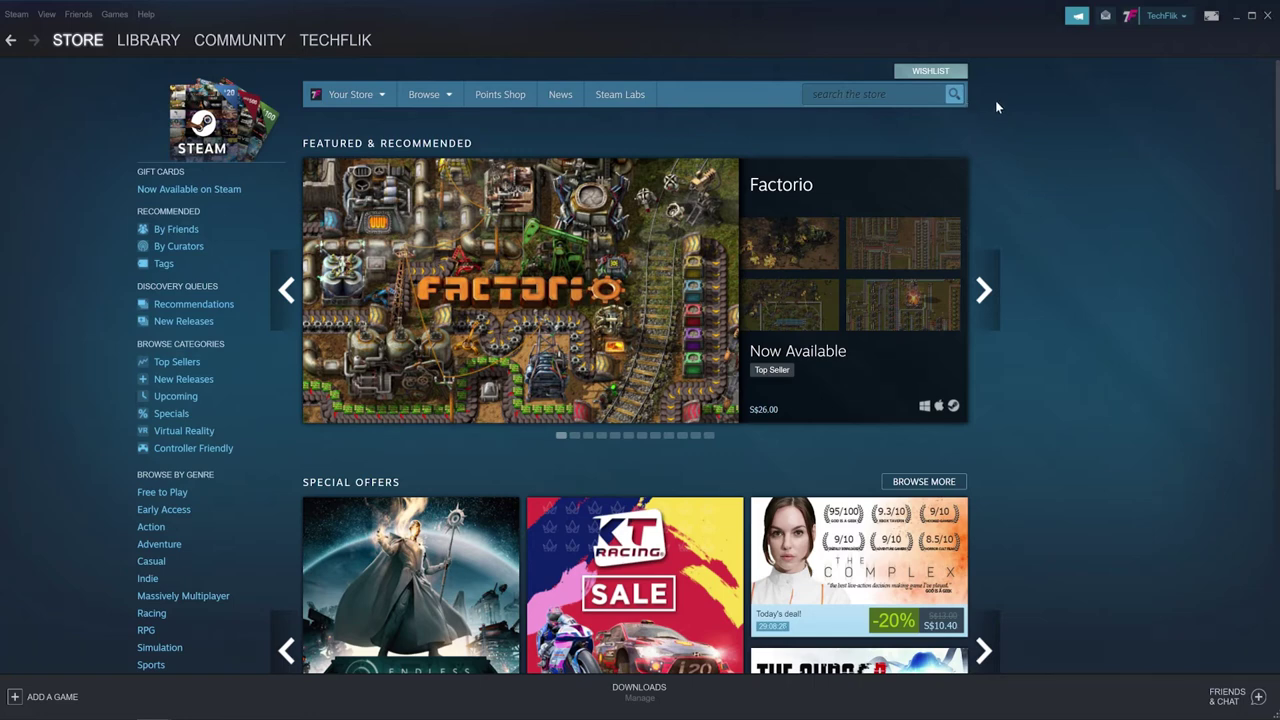
click(6, 15)
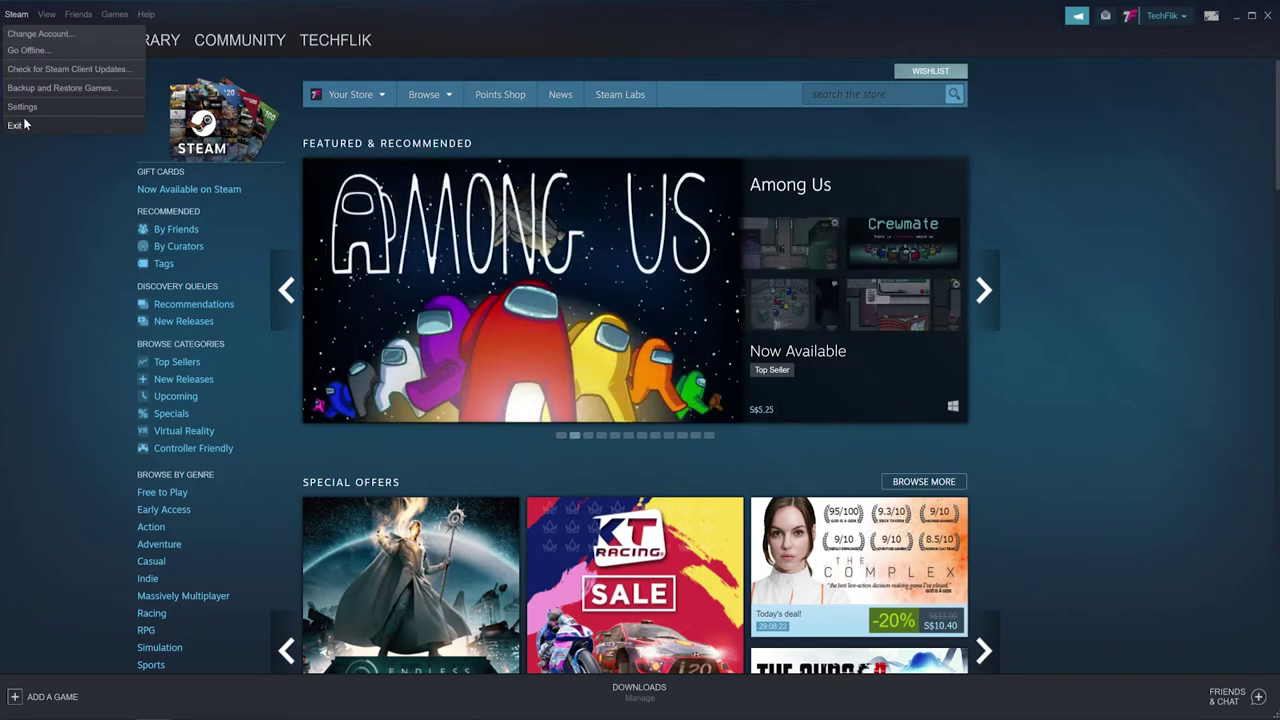
click(24, 106)
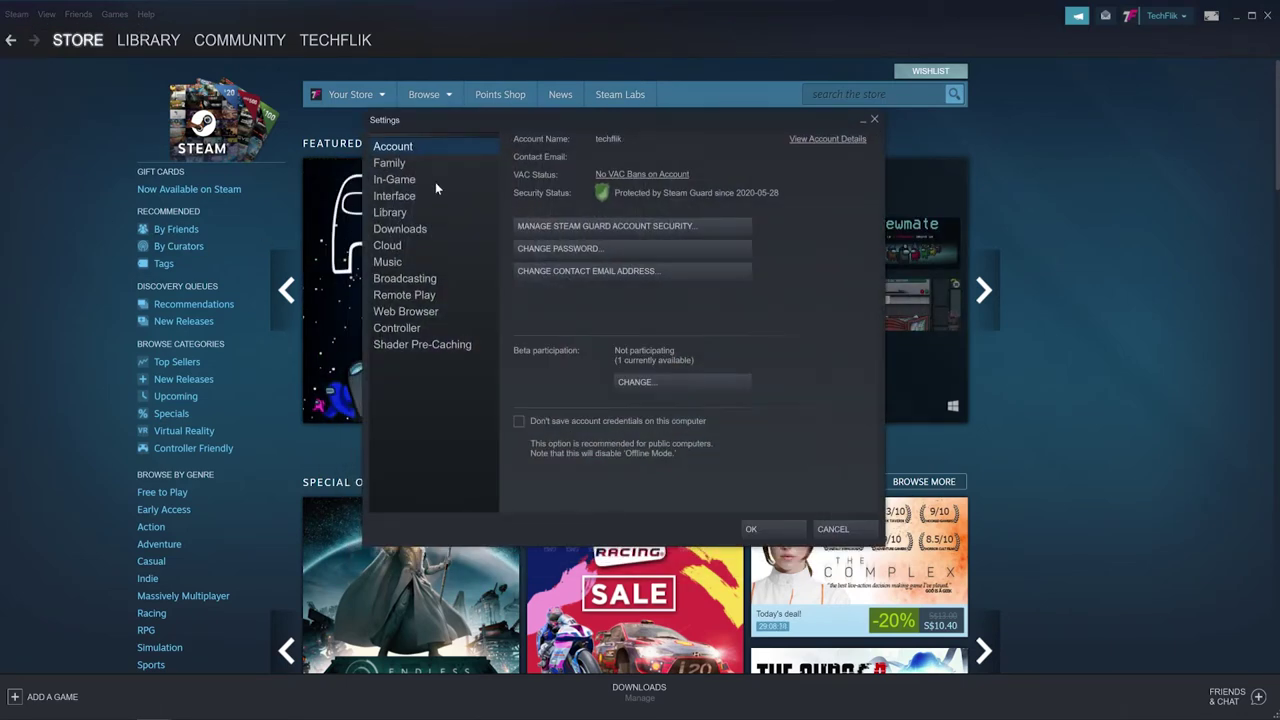
click(429, 229)
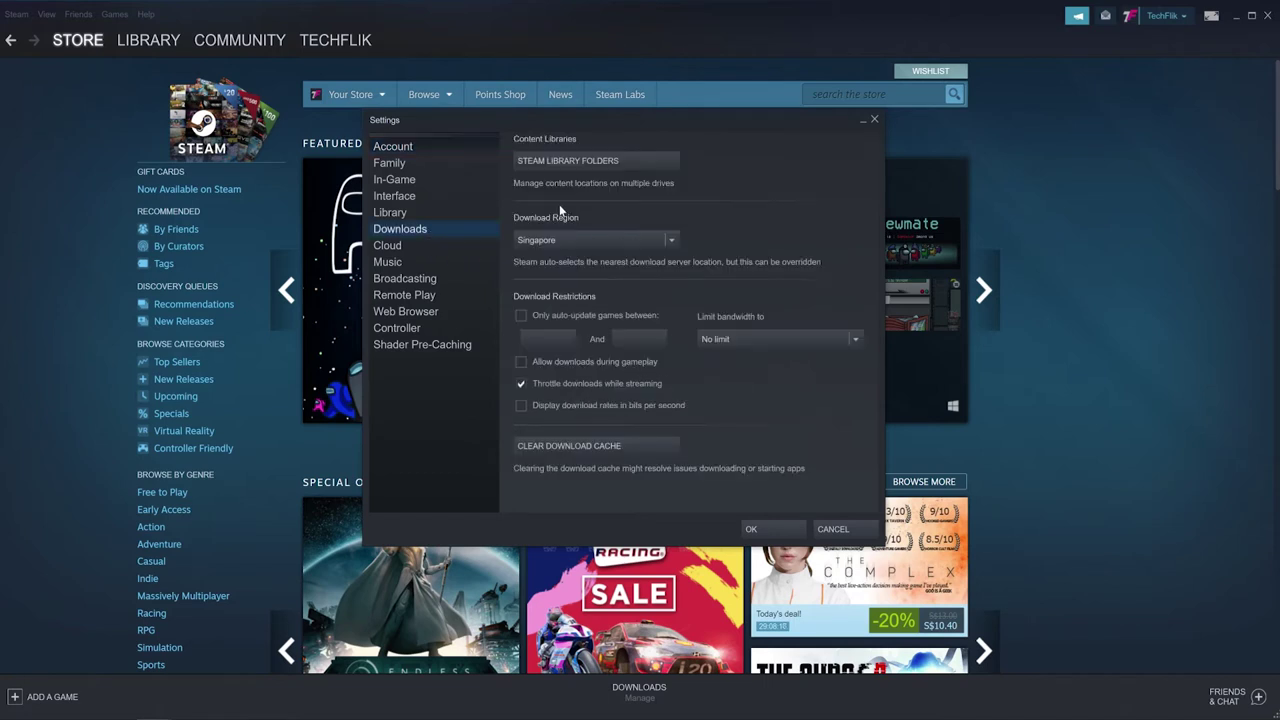
click(574, 162)
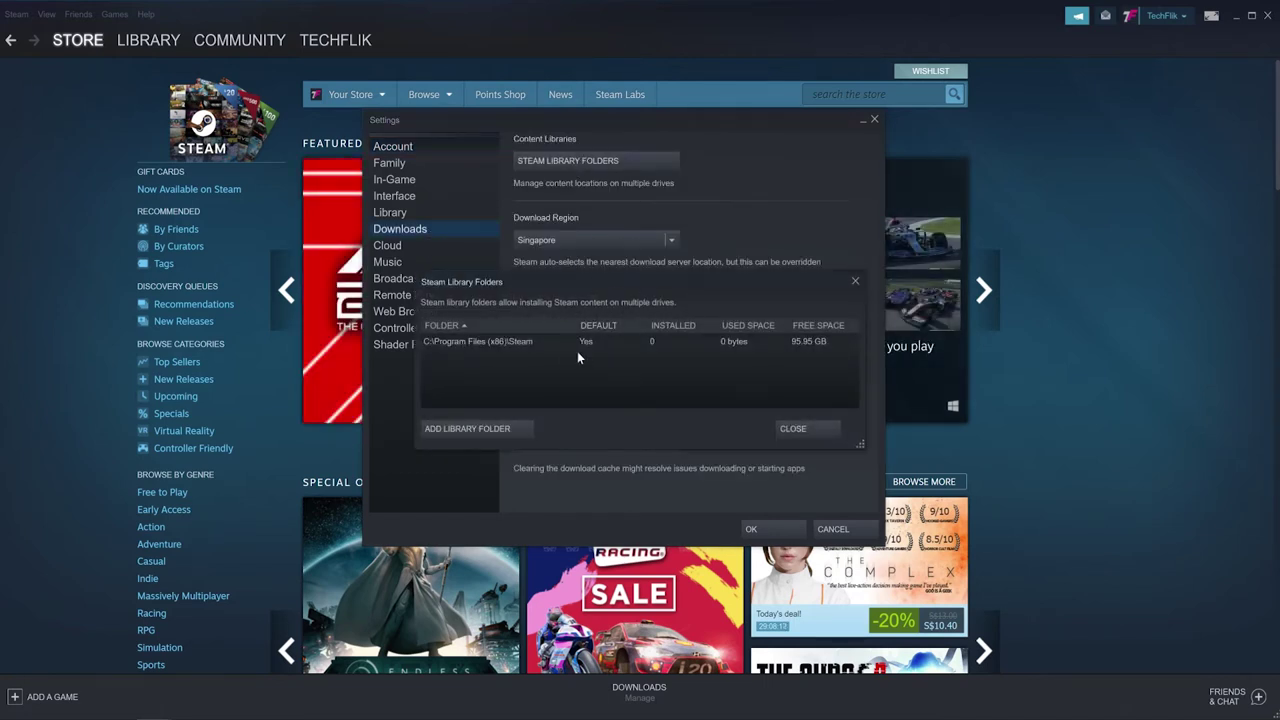
click(459, 342)
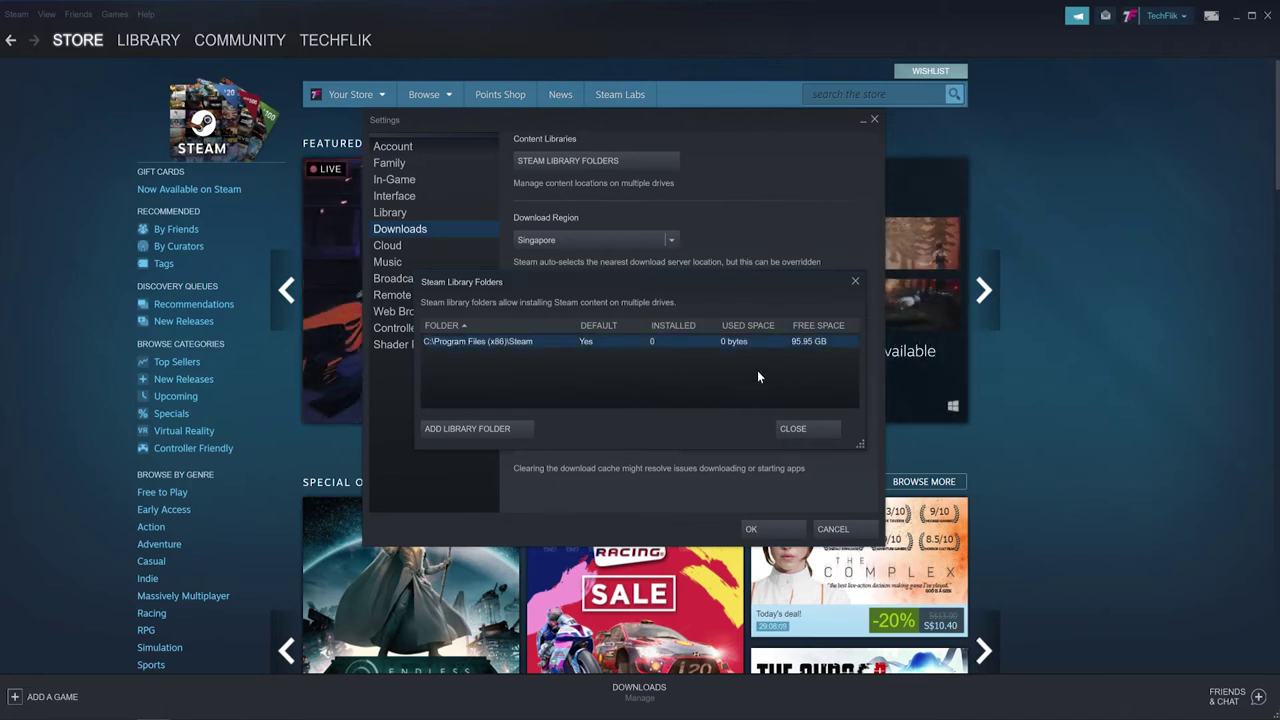
Add a new Steam library folder named SteamLibrary on the D: drive
click(451, 431)
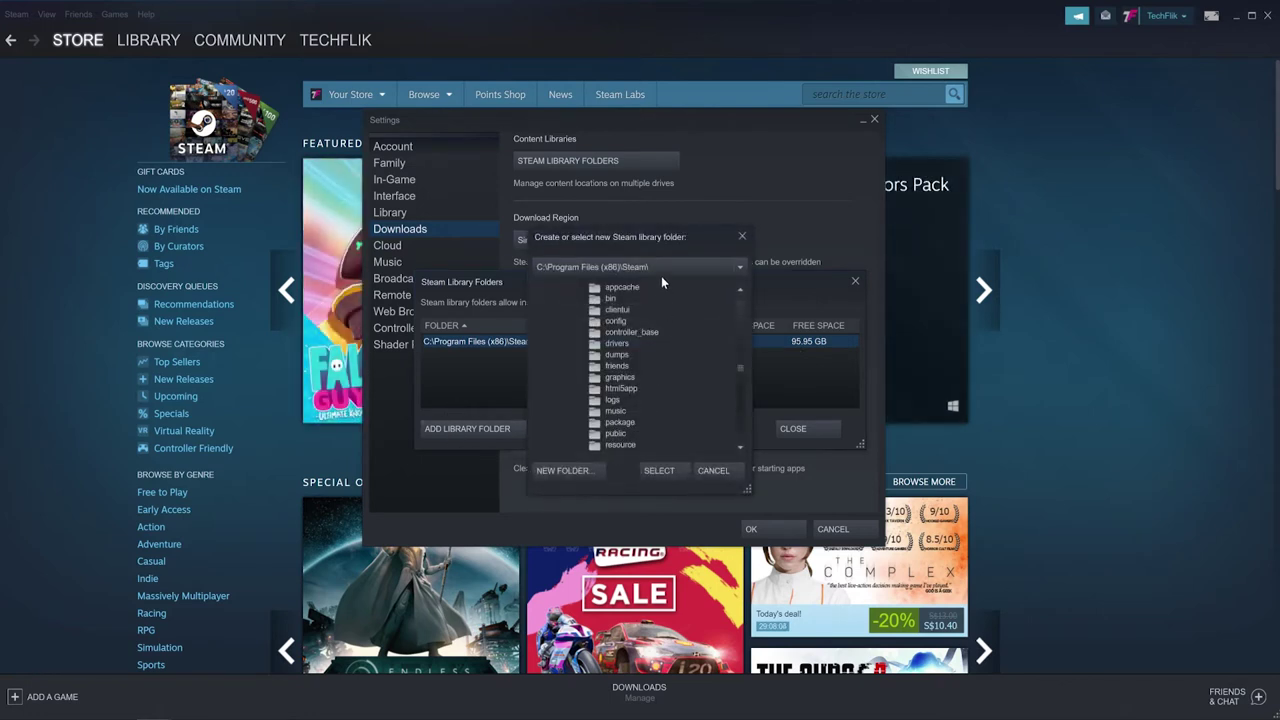
click(665, 268)
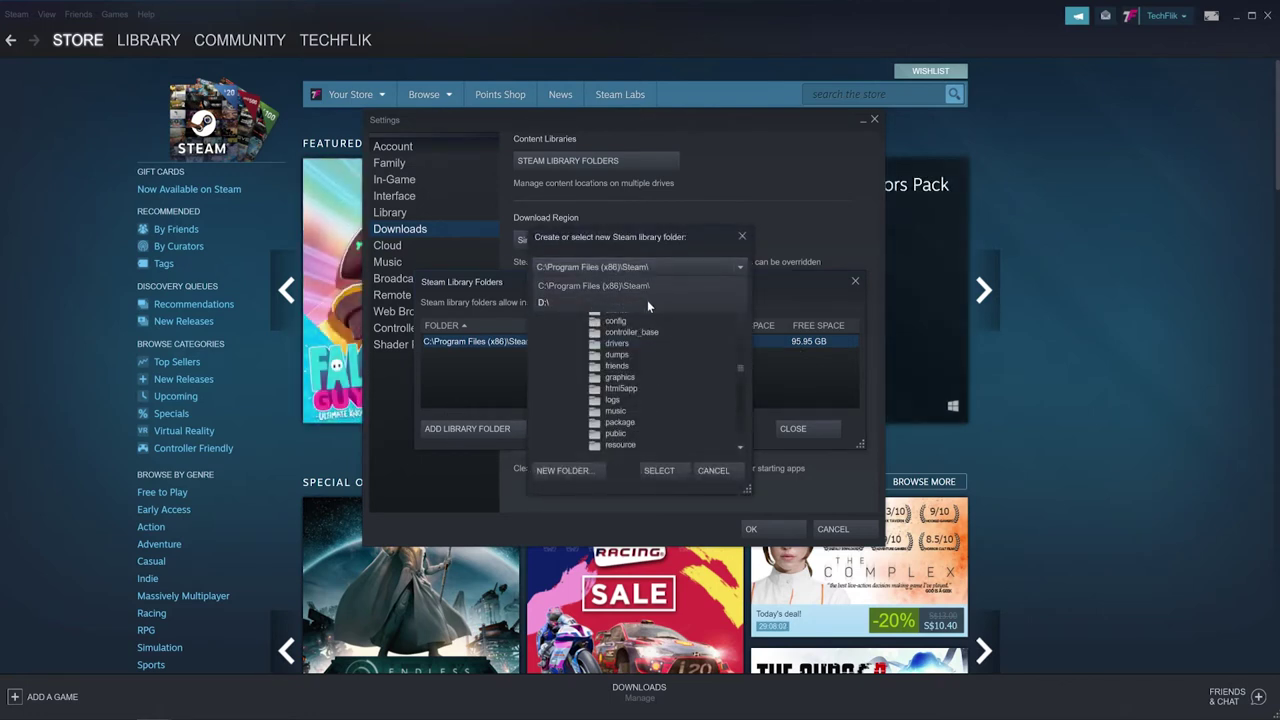
click(647, 302)
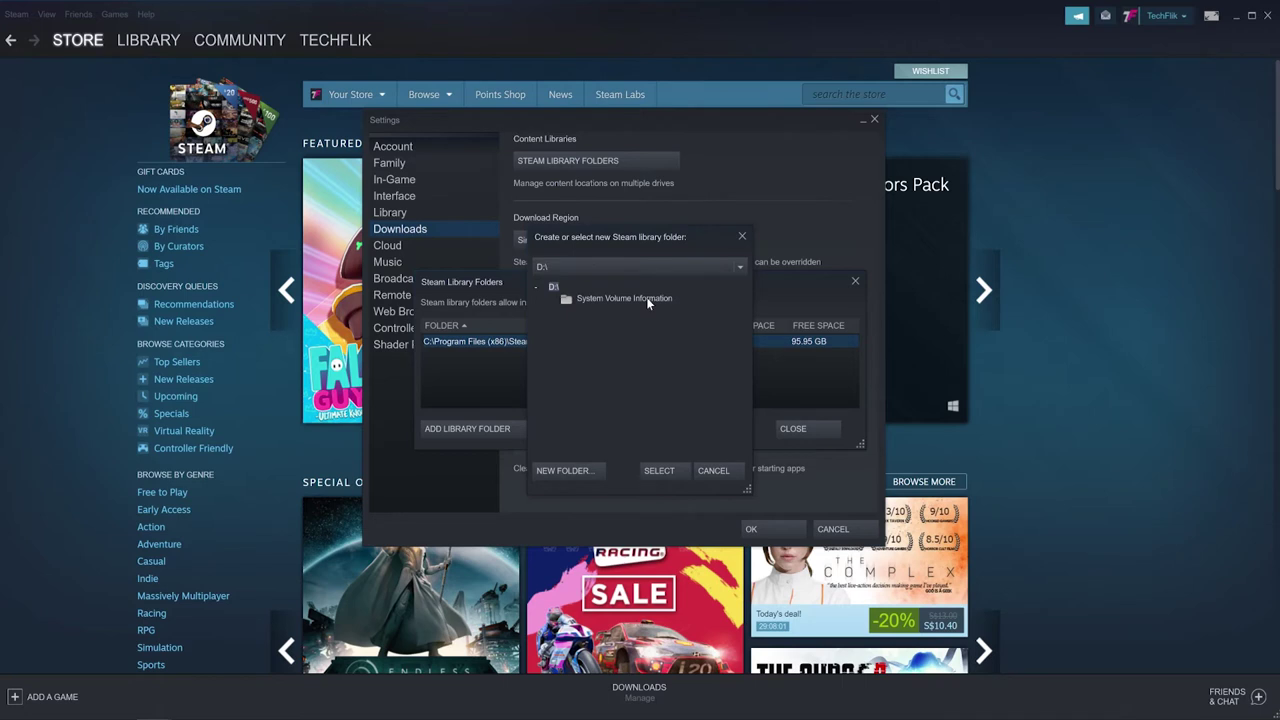
click(577, 475)
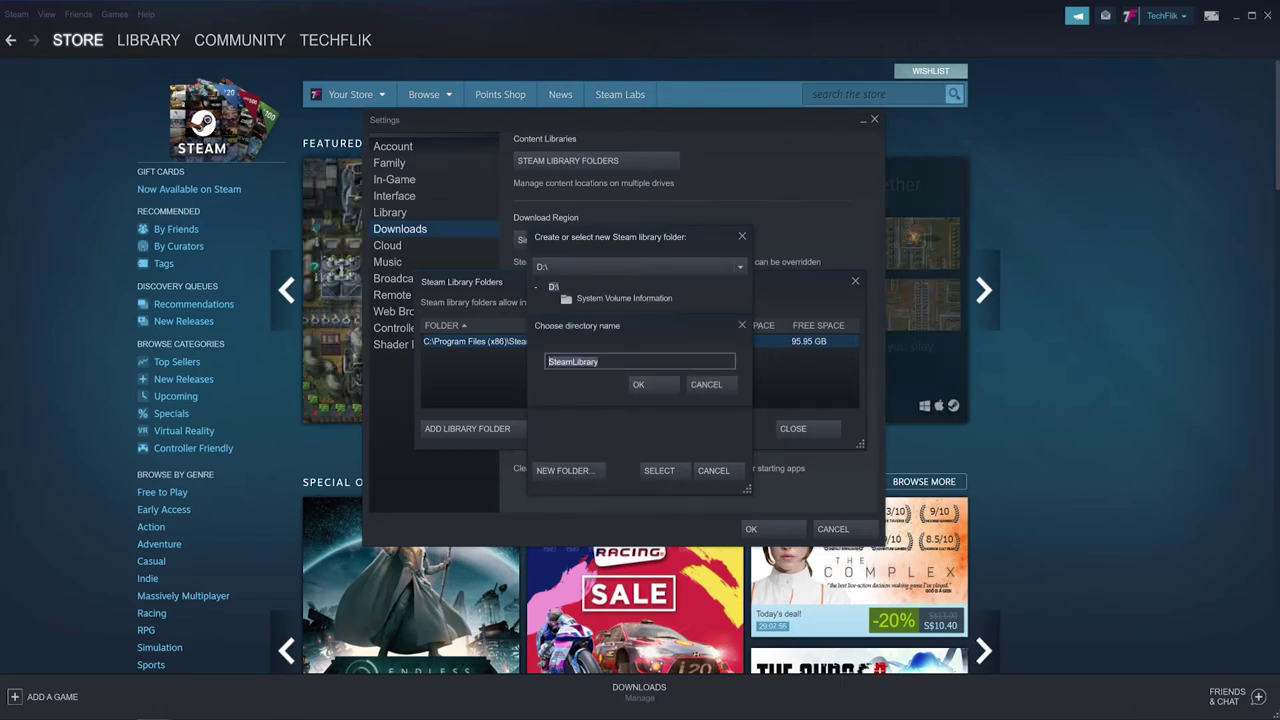
click(645, 385)
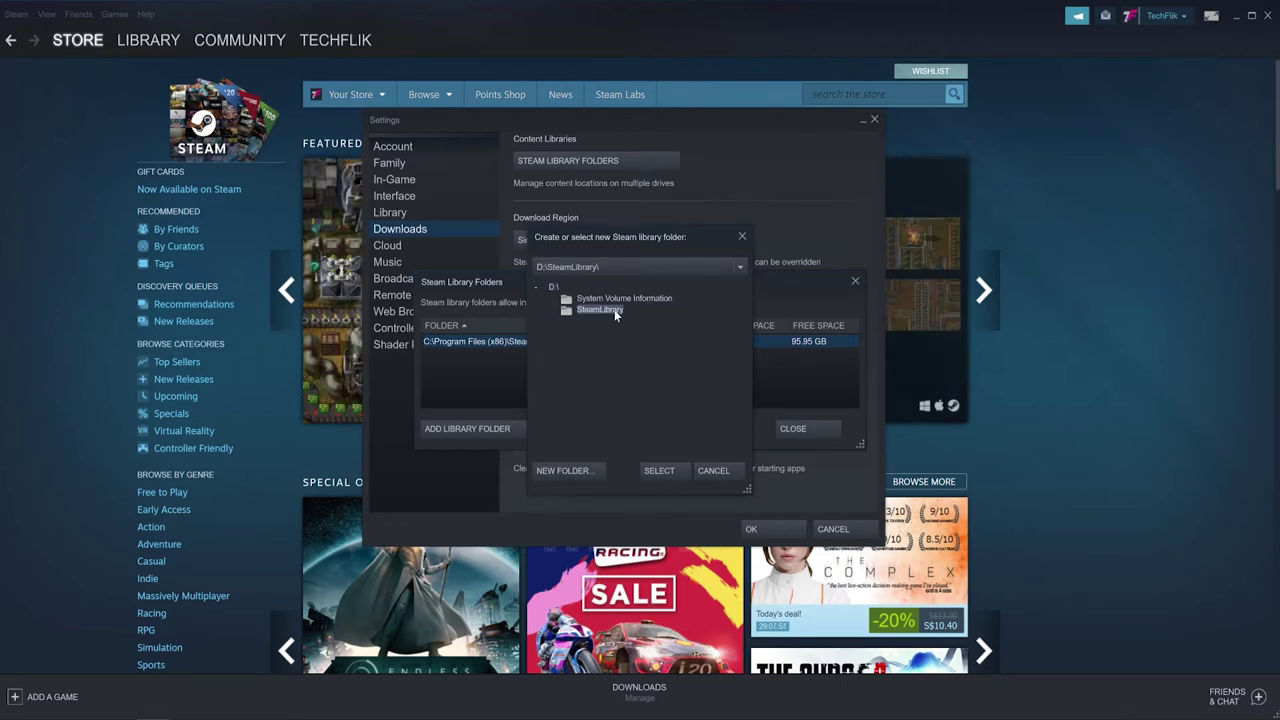
click(659, 471)
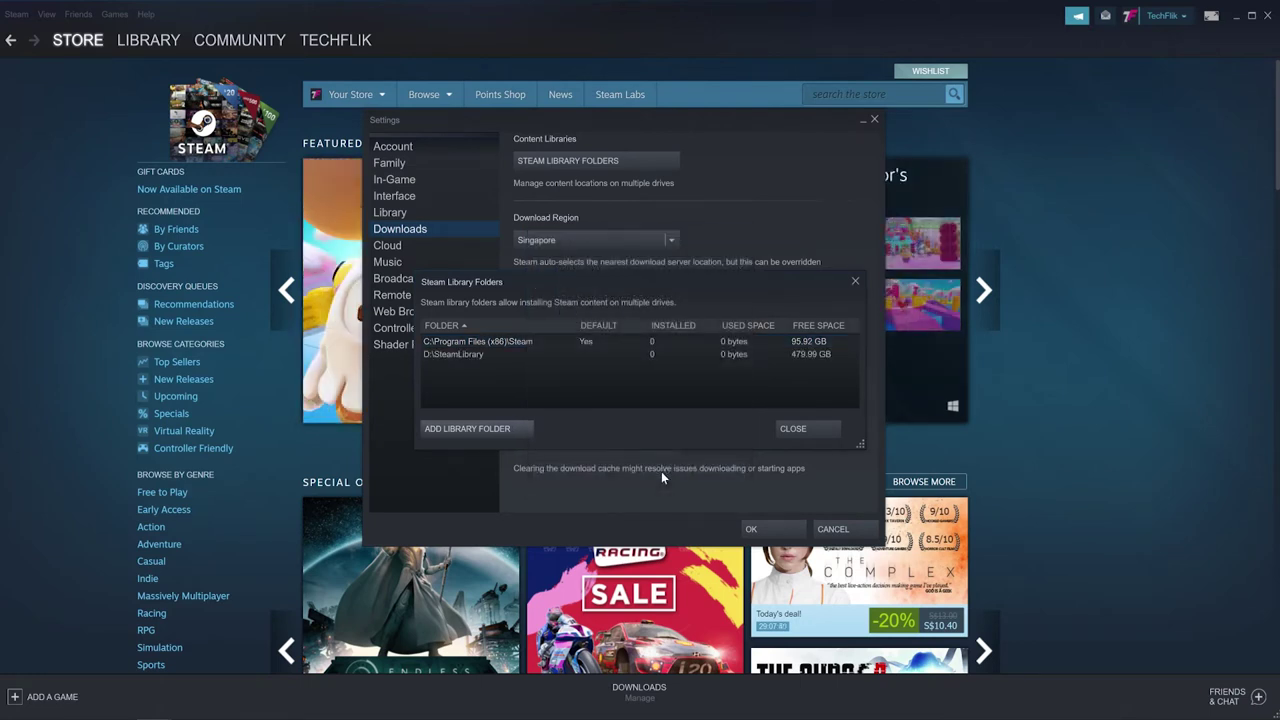
Make D:\SteamLibrary the default library folder and confirm the Steam settings
click(594, 352)
right_click(594, 352)
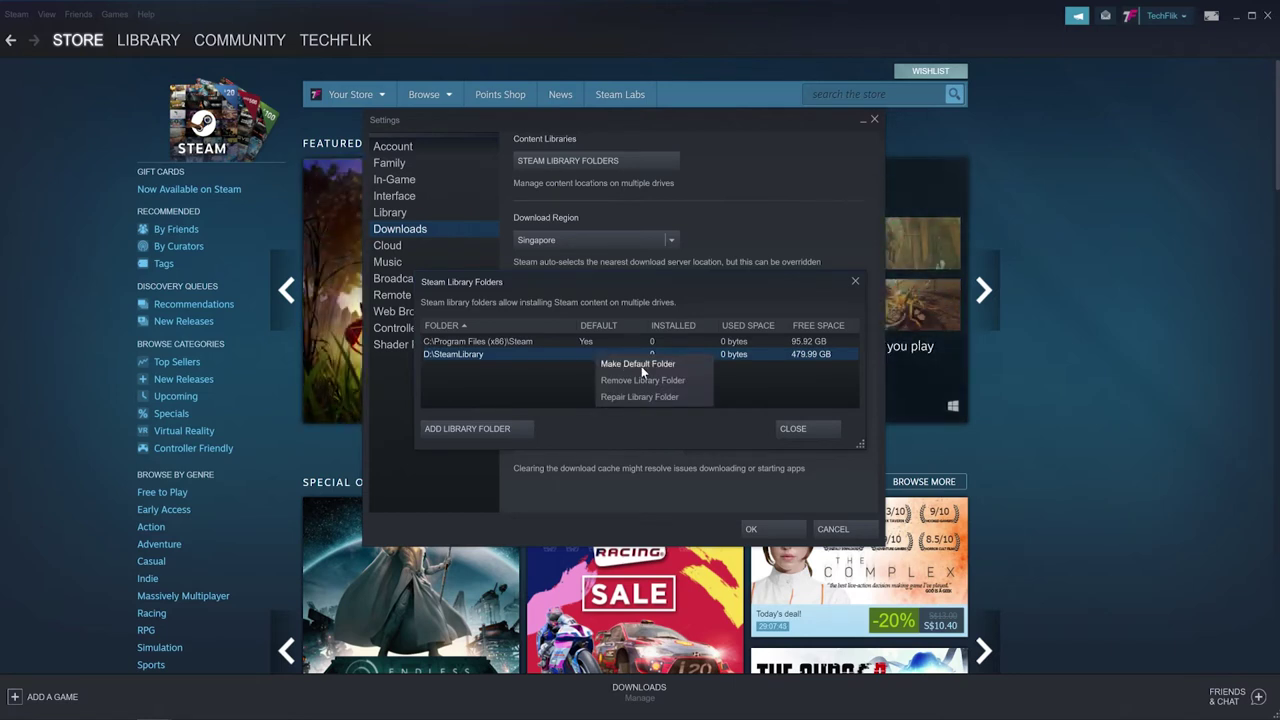
click(641, 365)
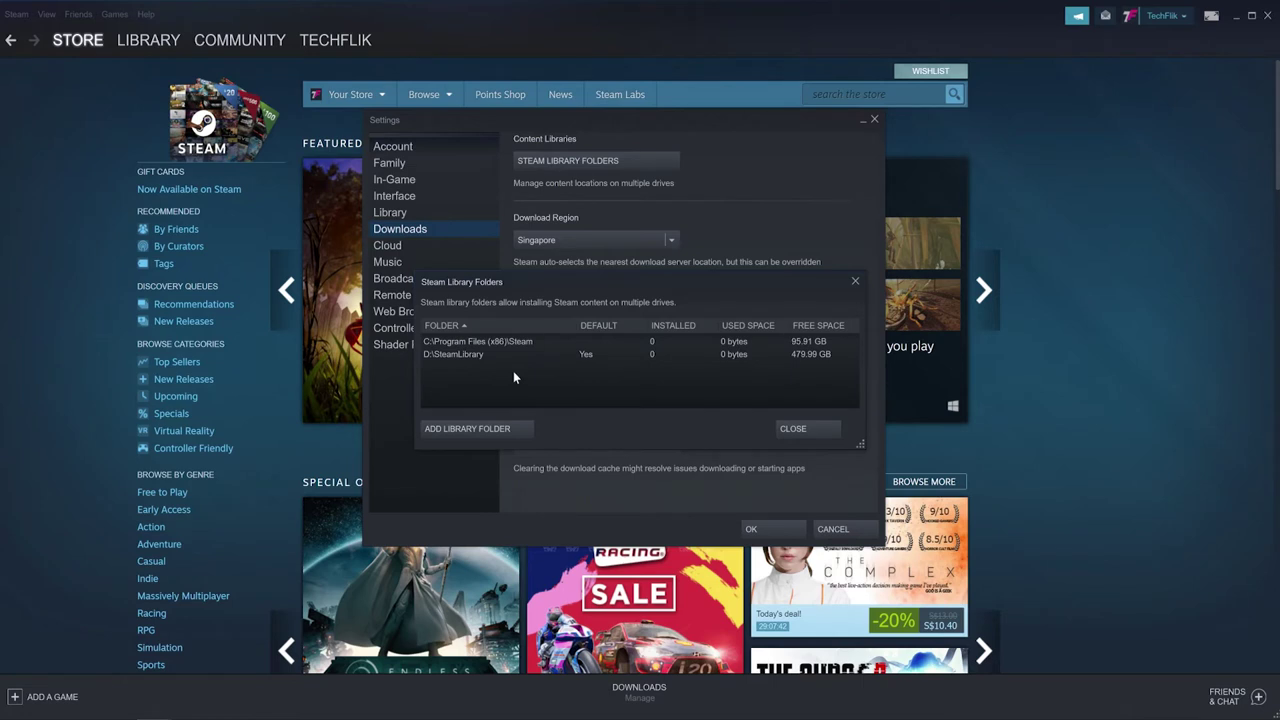
click(786, 430)
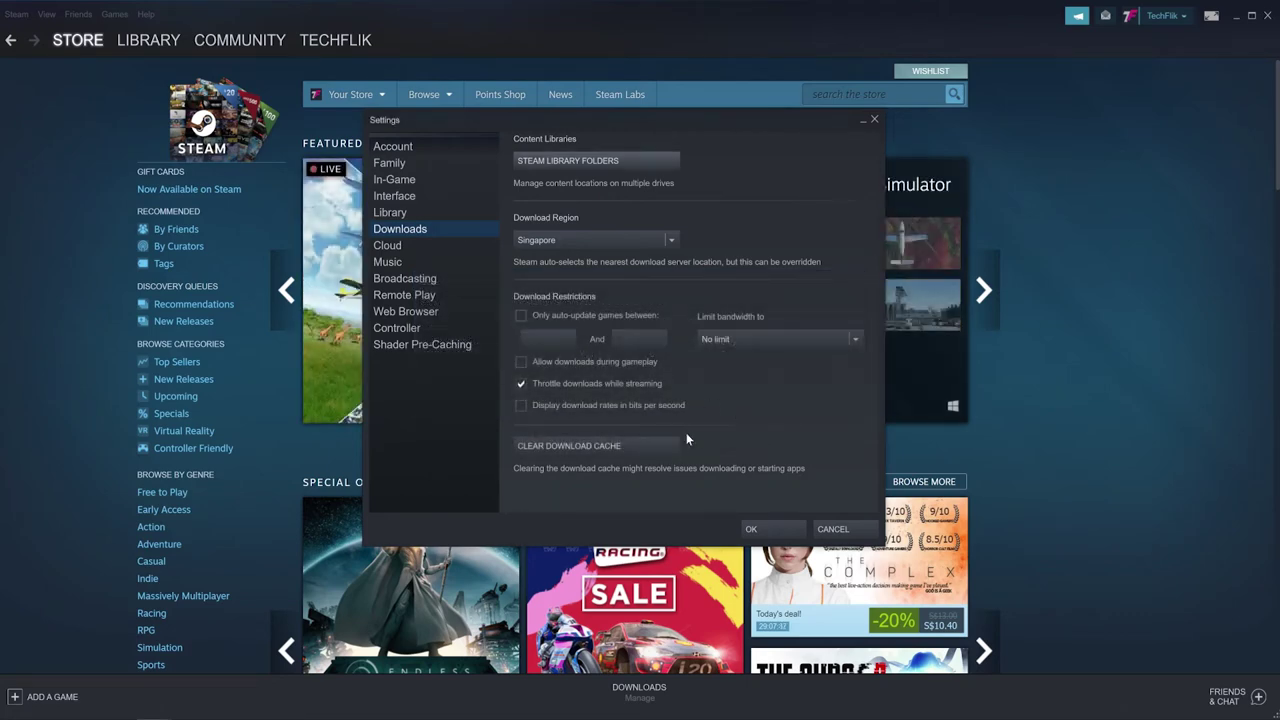
click(784, 526)
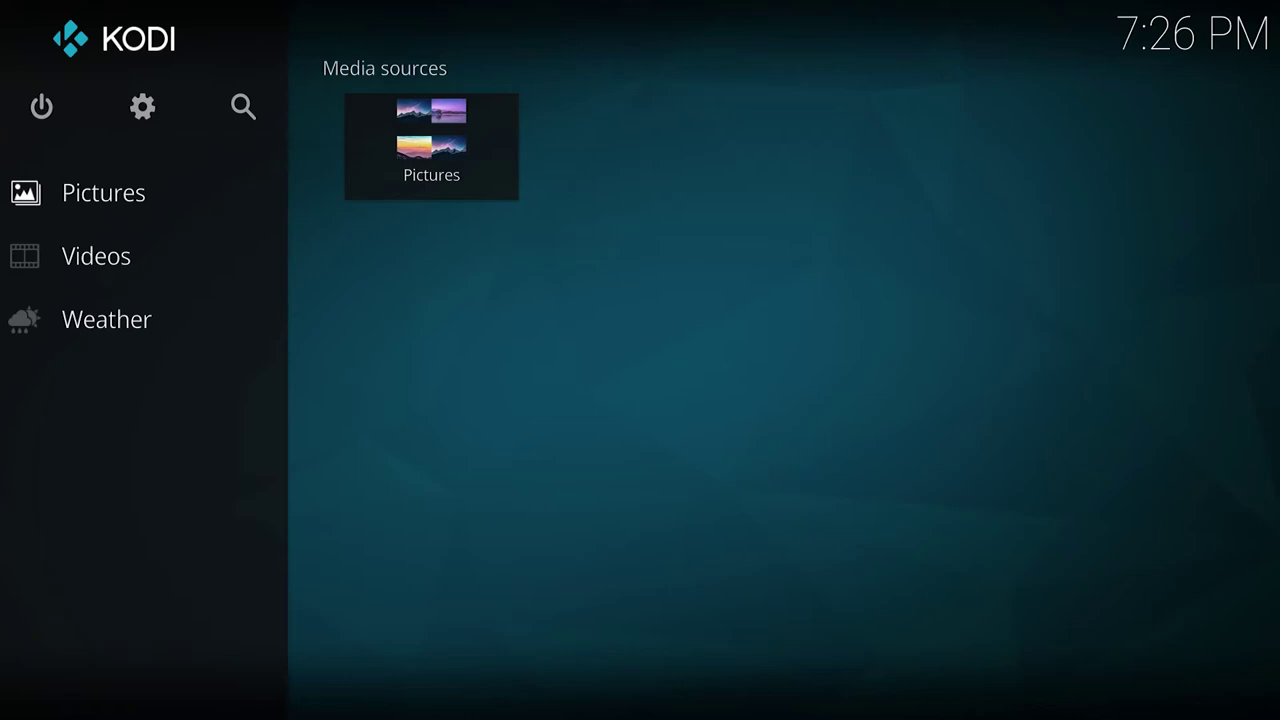
Switch to Kodi and look over the home menu's sections and its power, settings and search options
key(Down)
key(Down)
key(Down)
key(Up)
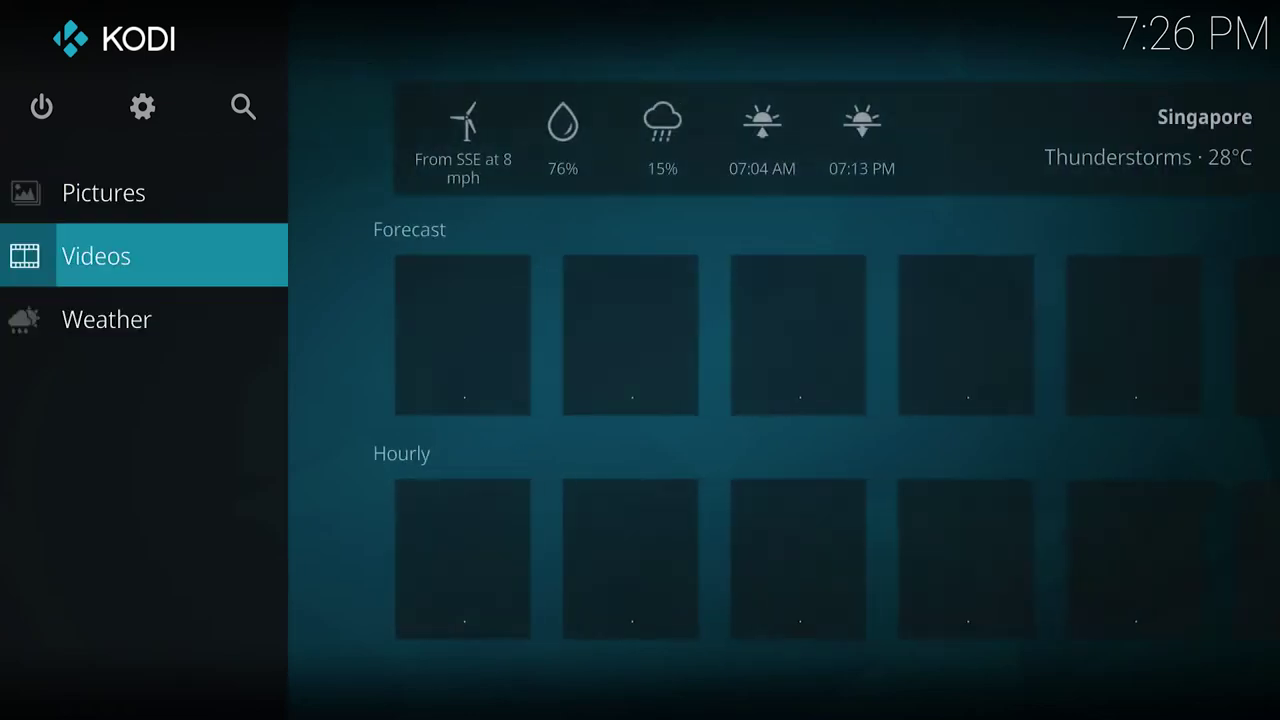
key(Up)
key(Up)
key(Right)
key(Right)
key(Left)
key(Left)
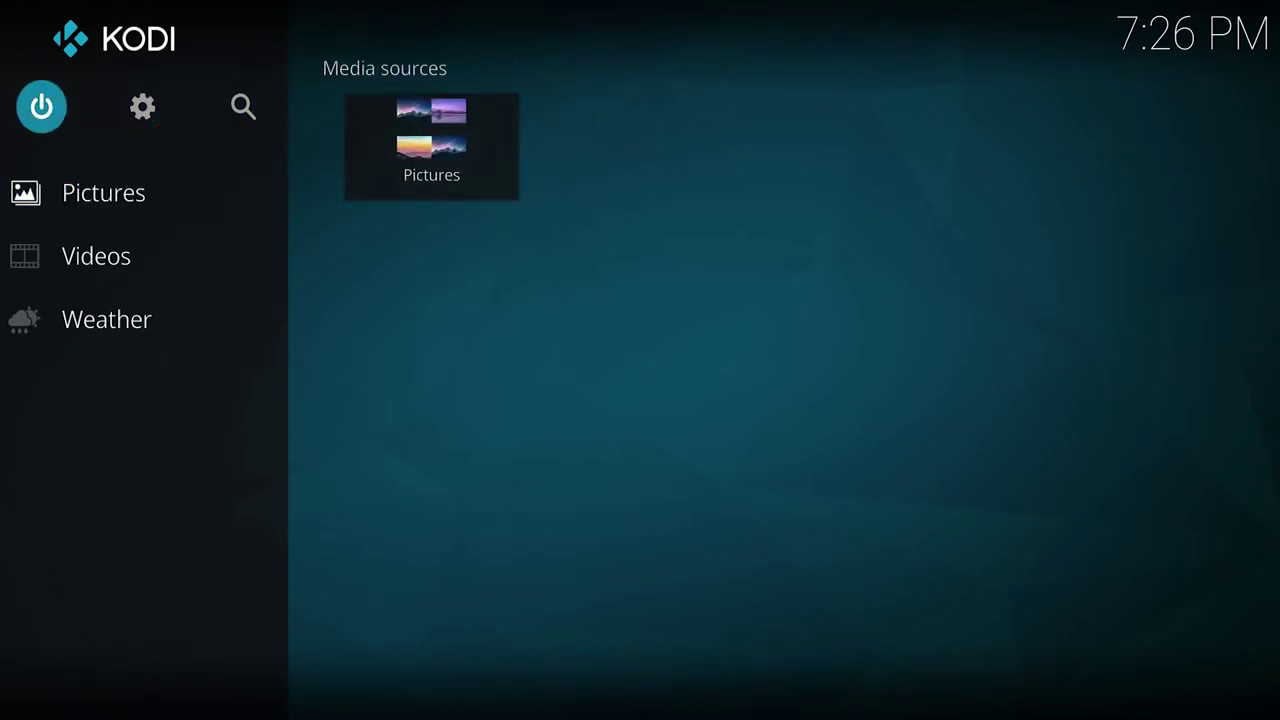
key(Down)
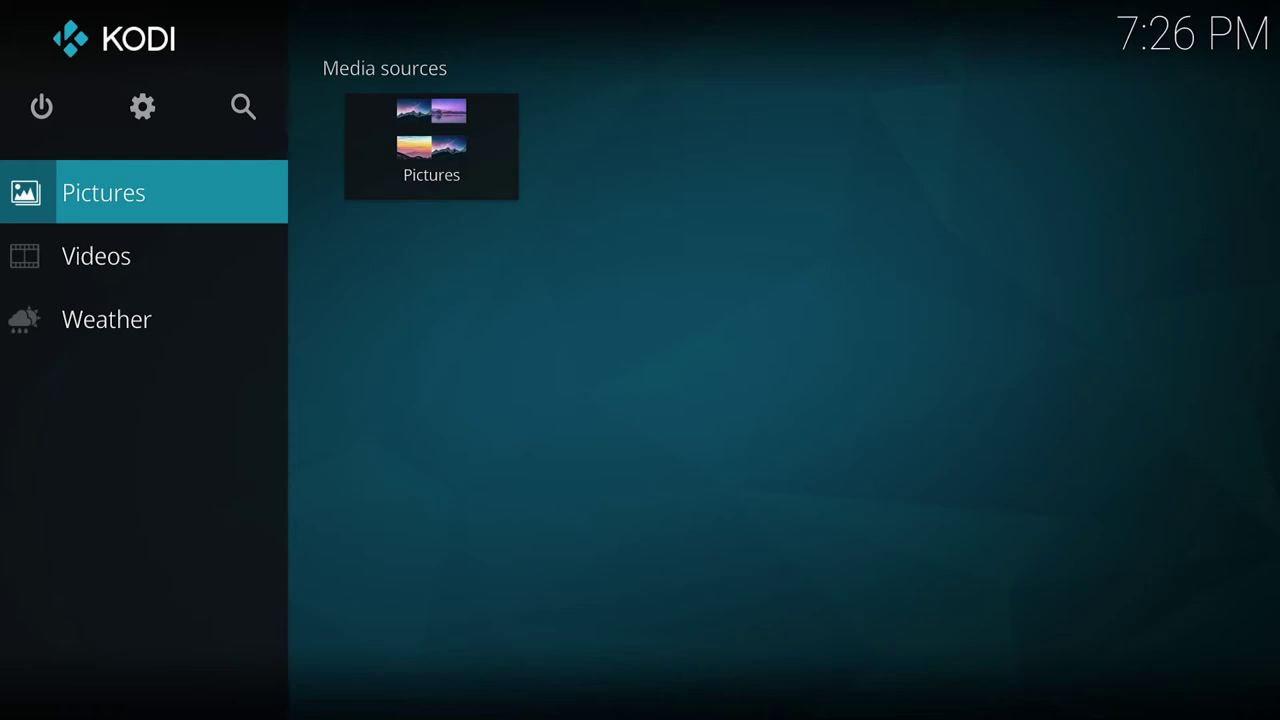
Examine the media sources under Pictures and Videos and the forecast under Weather
key(Right)
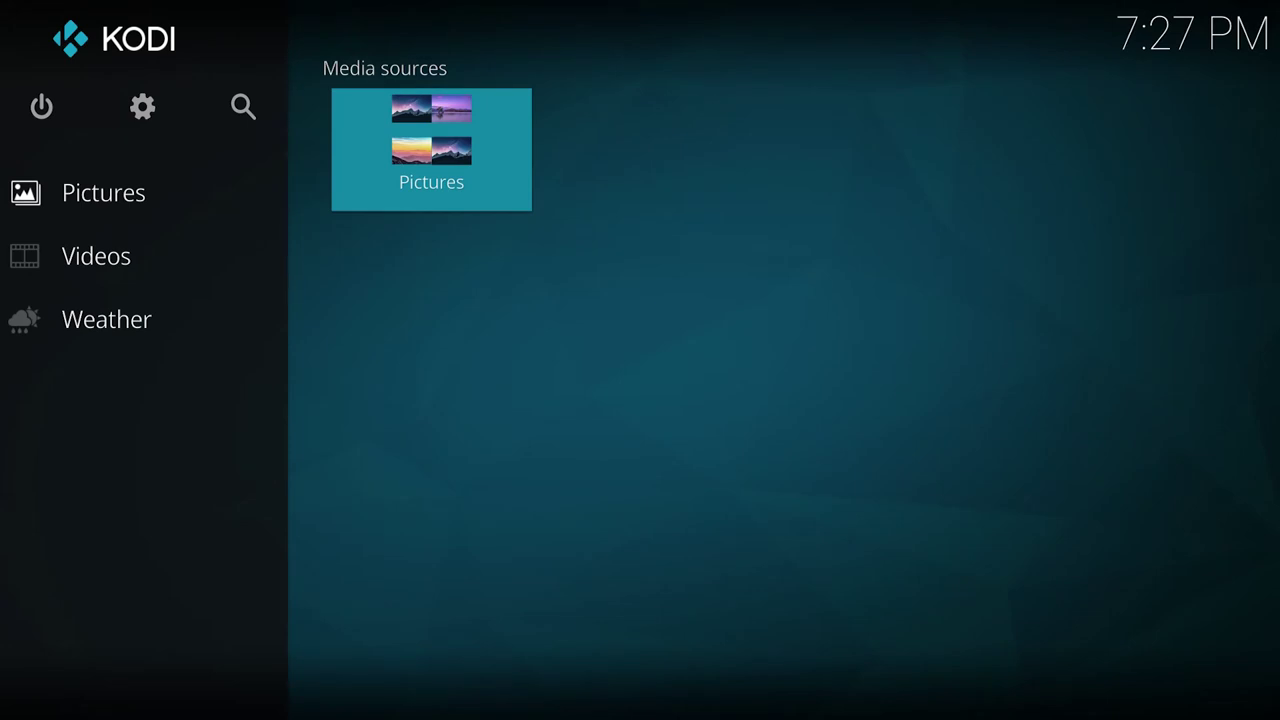
key(Left)
key(Down)
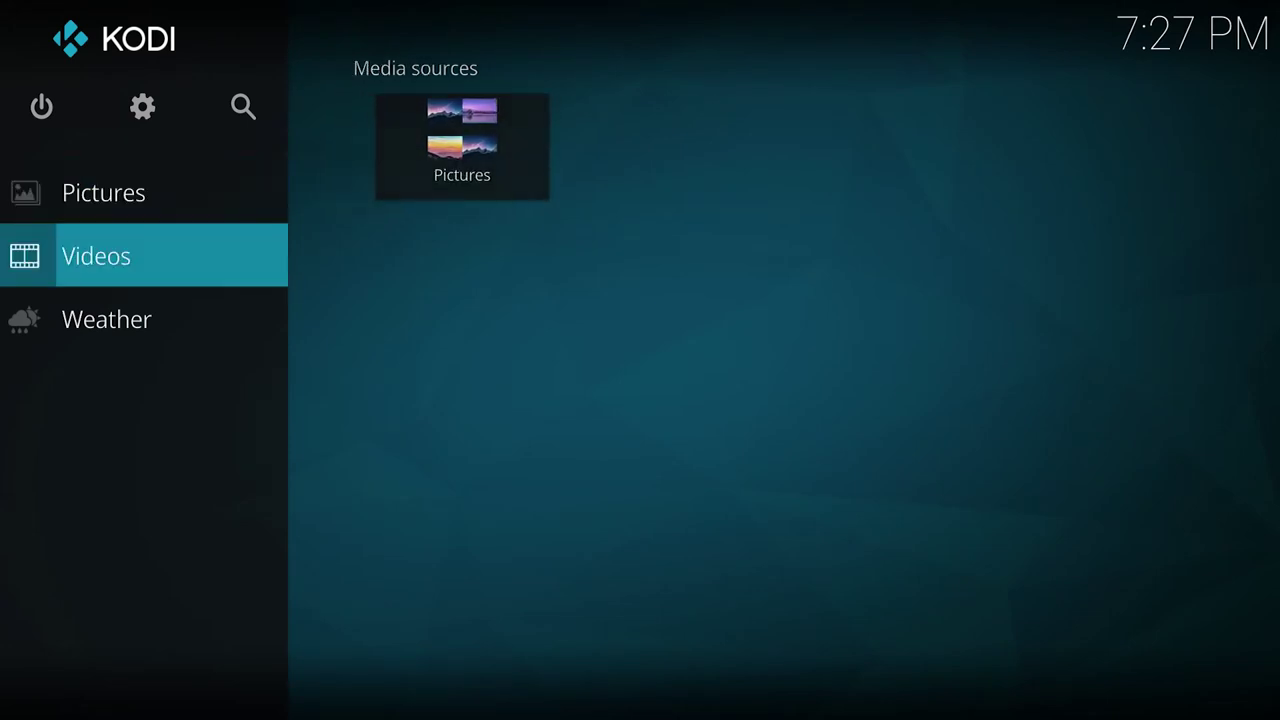
key(Right)
key(Down)
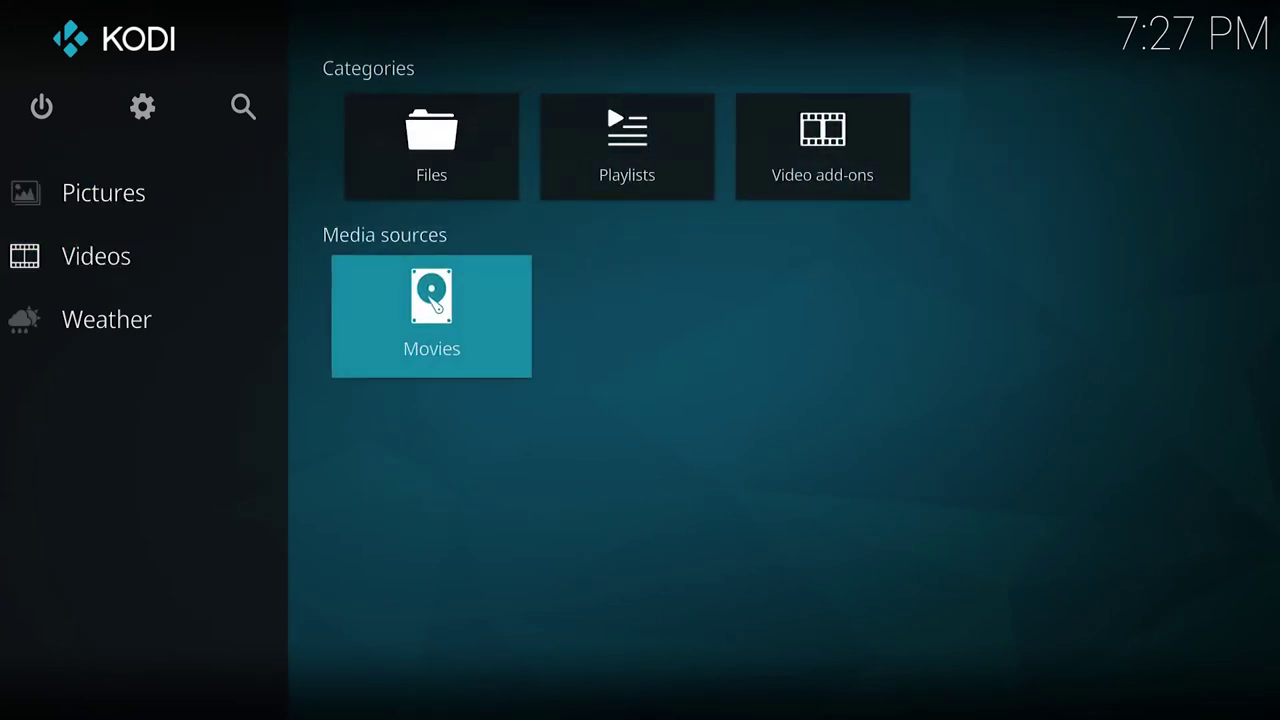
key(Left)
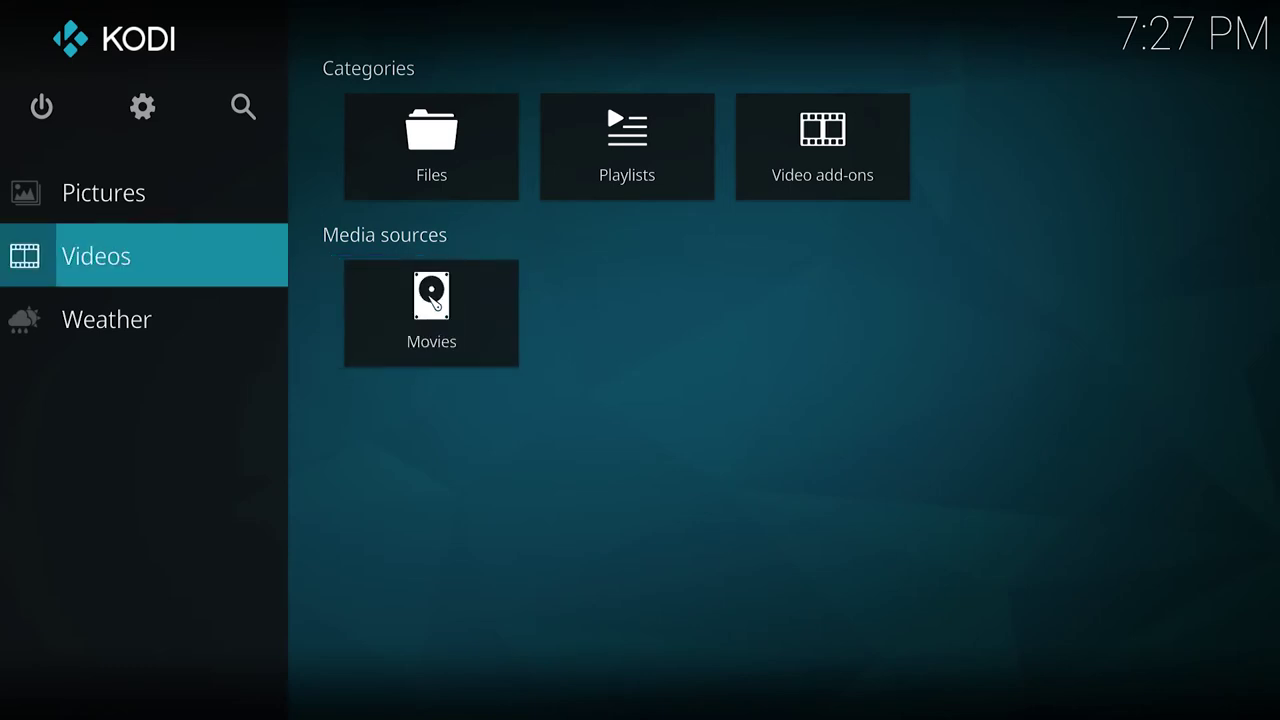
key(Down)
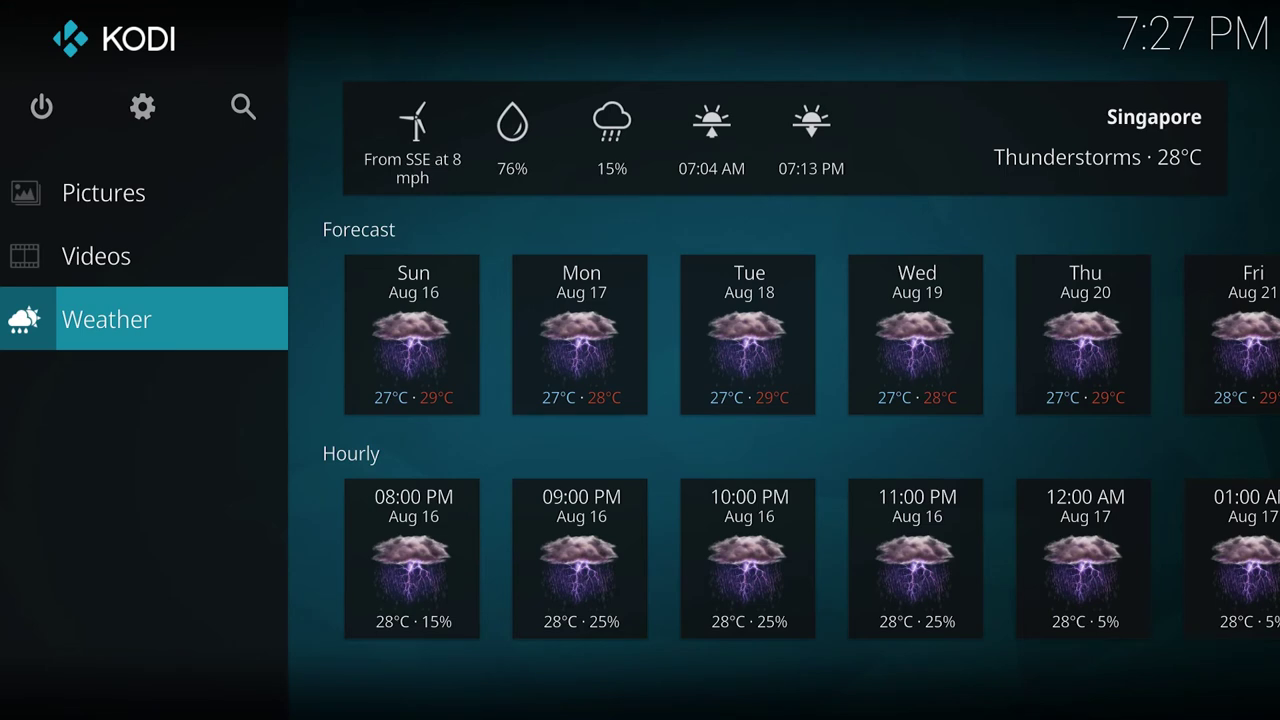
Open the skin configuration from Kodi's interface settings
key(Up)
key(Up)
key(Up)
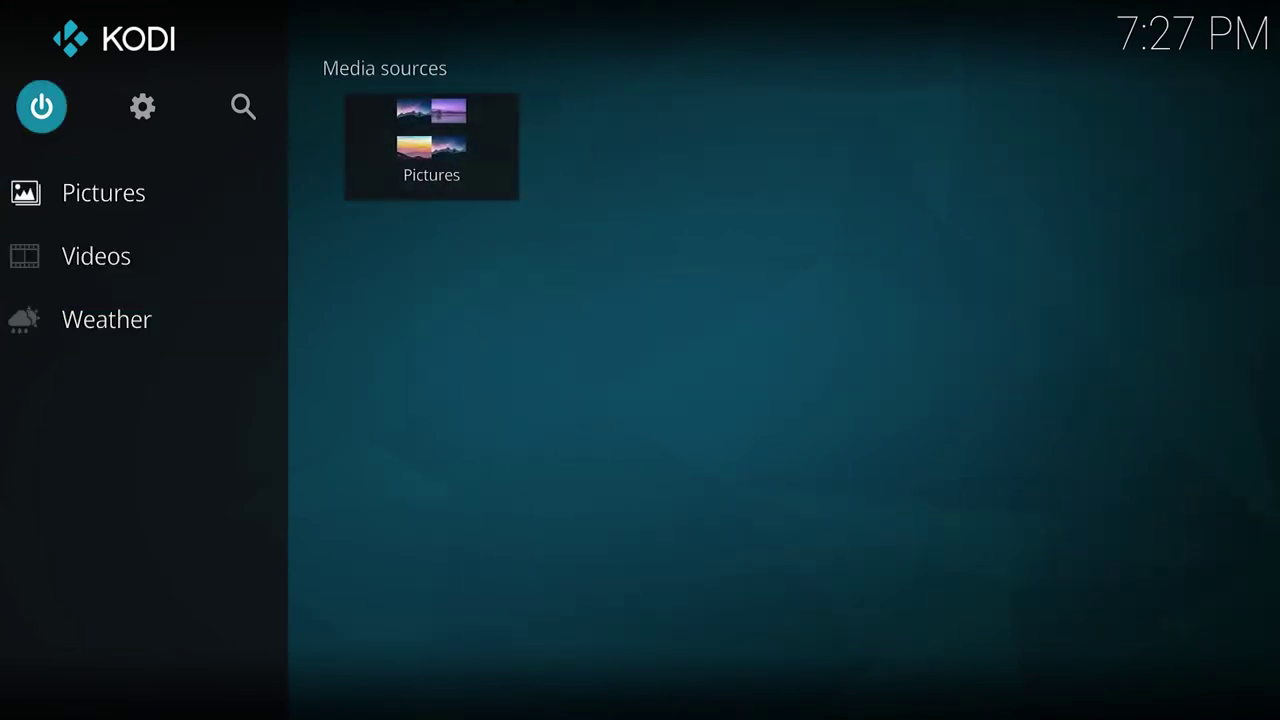
key(Right)
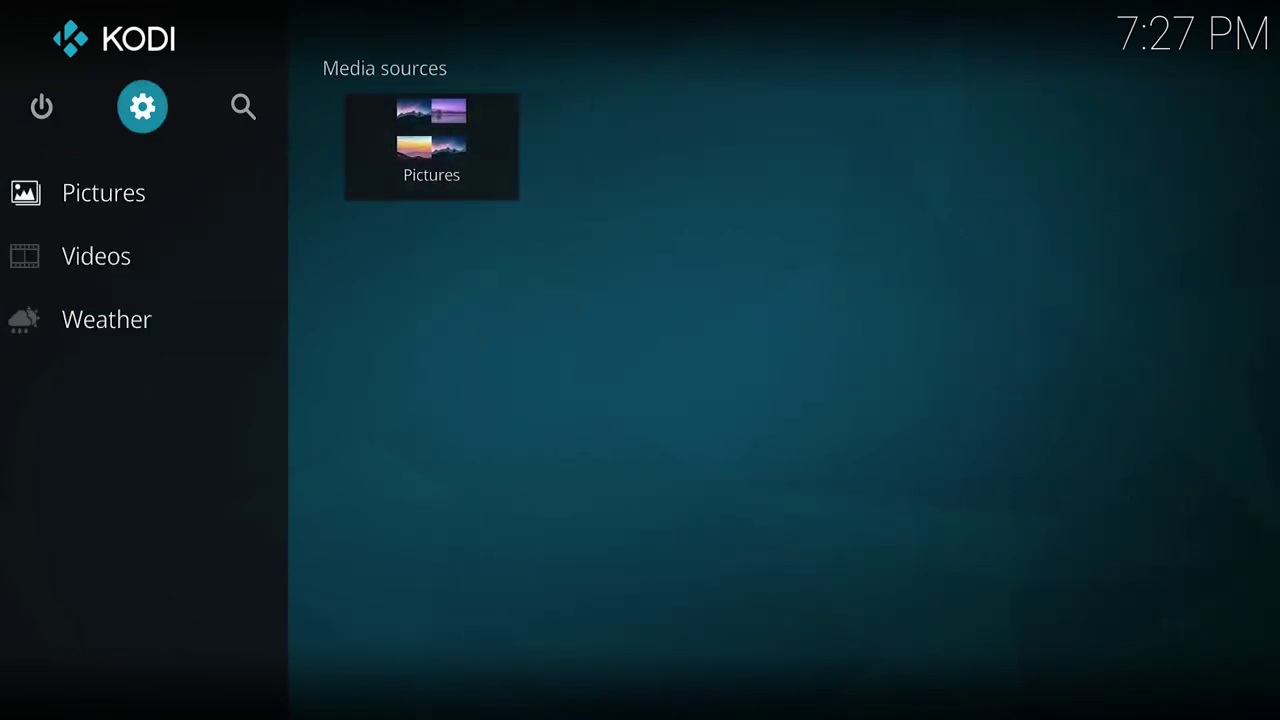
key(Return)
key(Right)
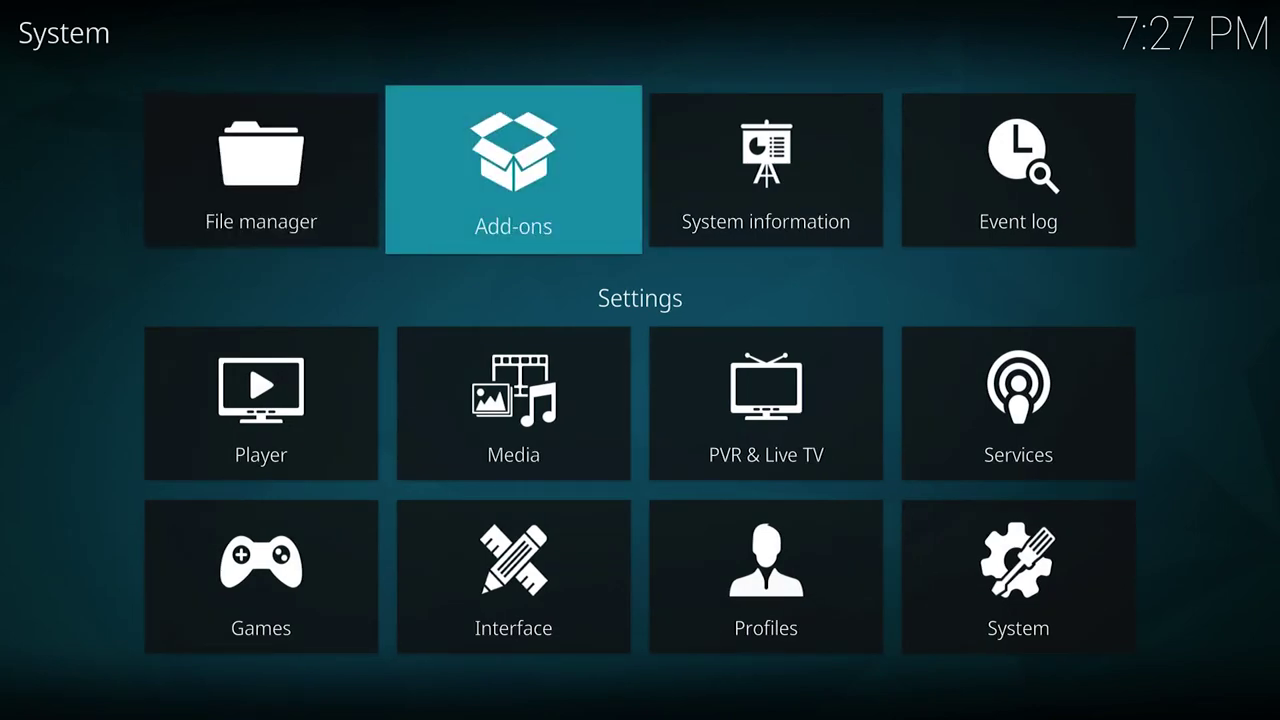
key(Down)
key(Down)
key(Return)
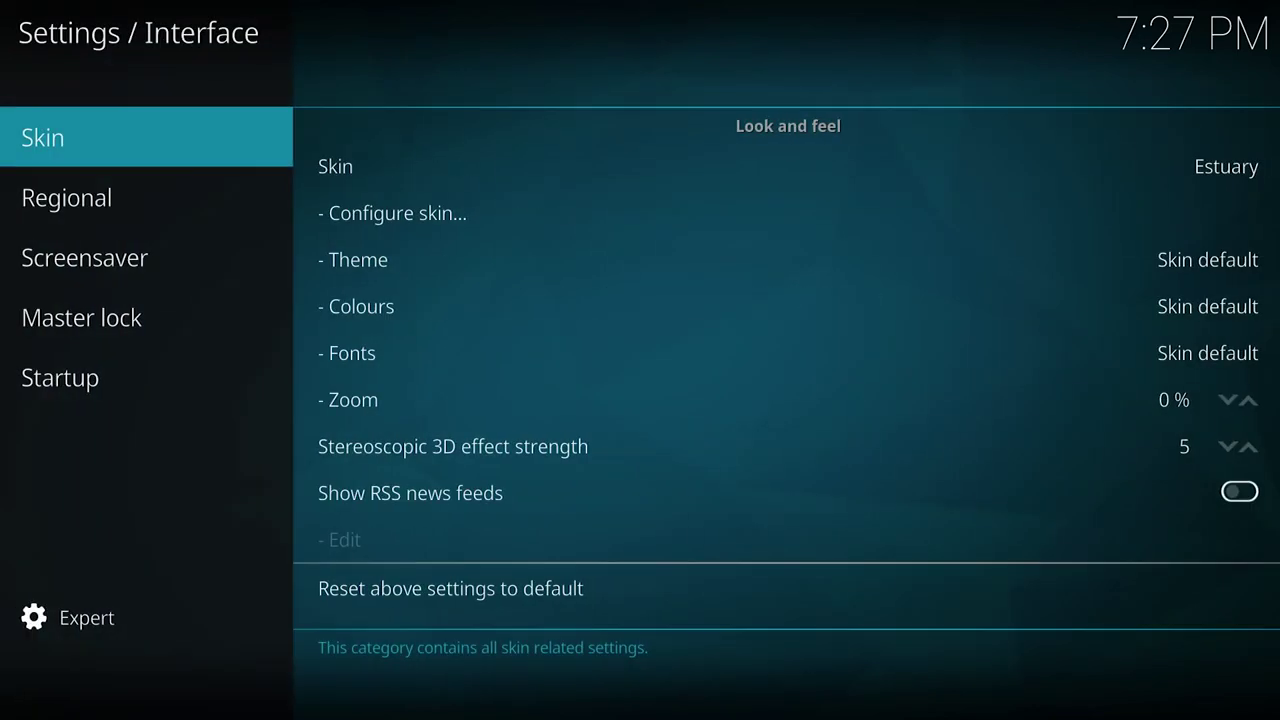
key(Right)
key(Down)
key(Return)
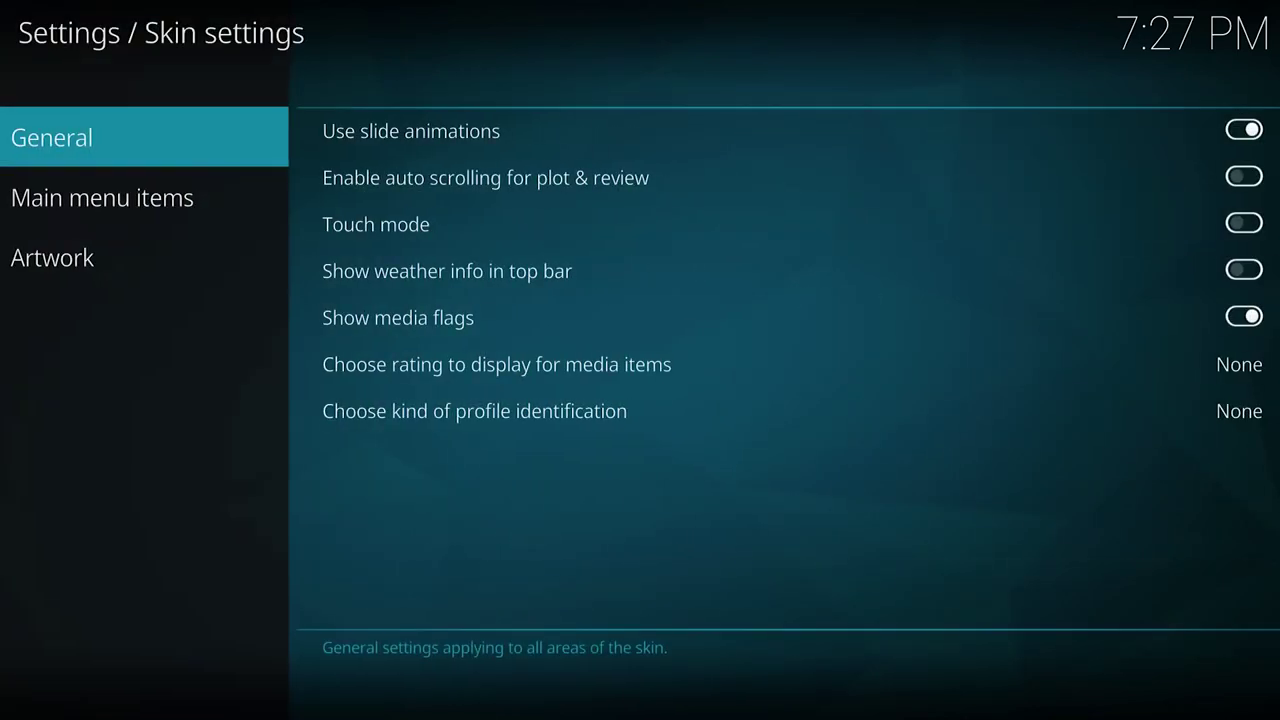
Enable Games in the skin's main menu items and return to the Games entry on the home screen
key(Down)
key(Right)
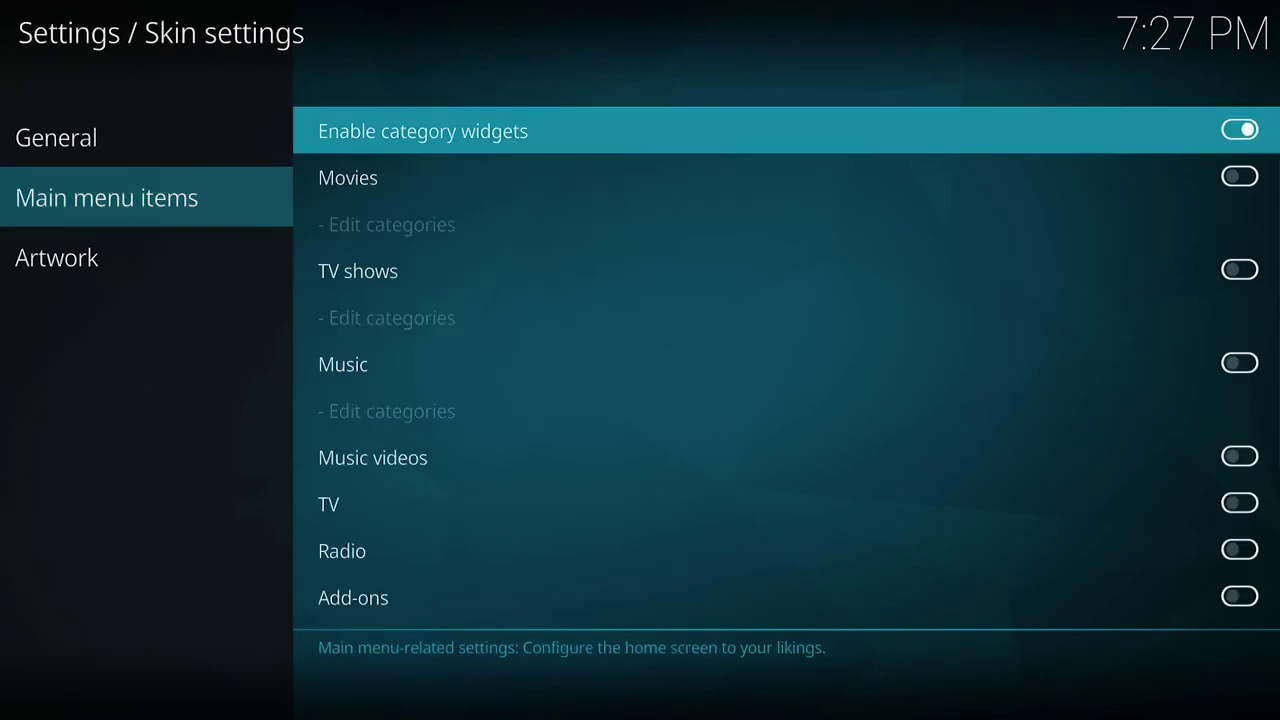
key(Down)
key(Down)
key(Down)
key(Down)
key(Down)
key(Down)
key(Down)
key(Down)
key(Down)
key(Down)
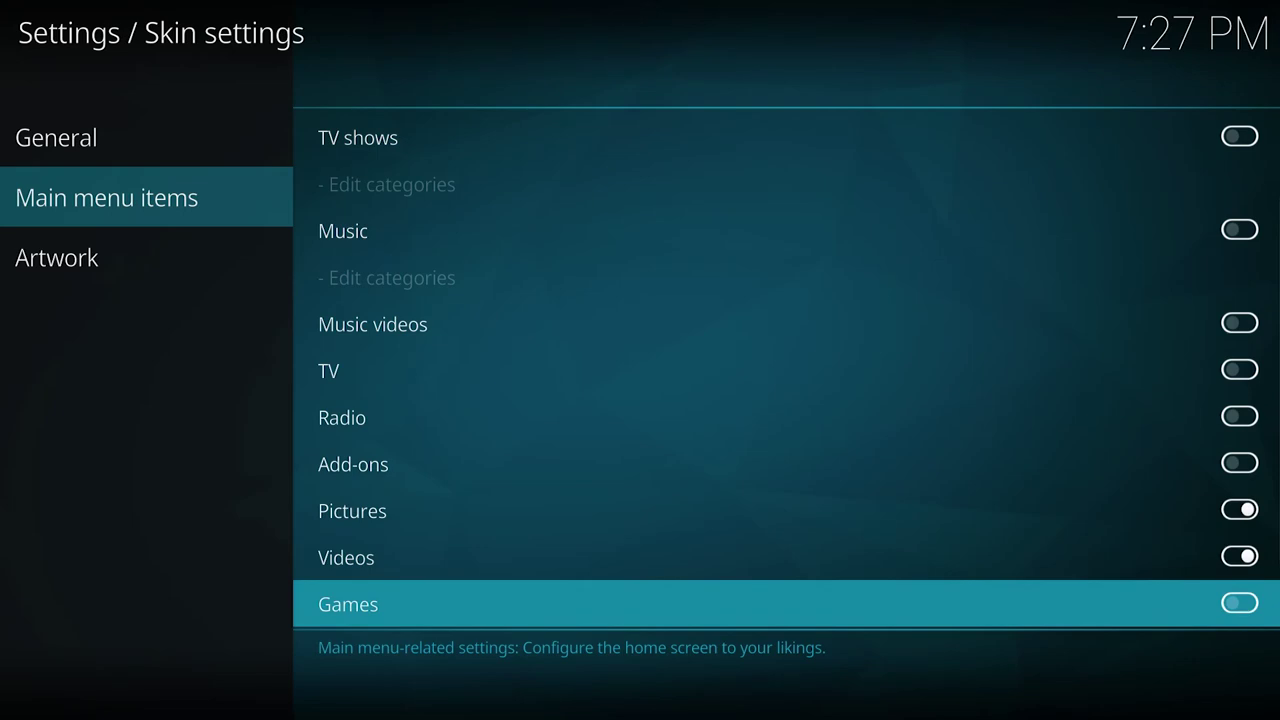
key(Return)
key(Left)
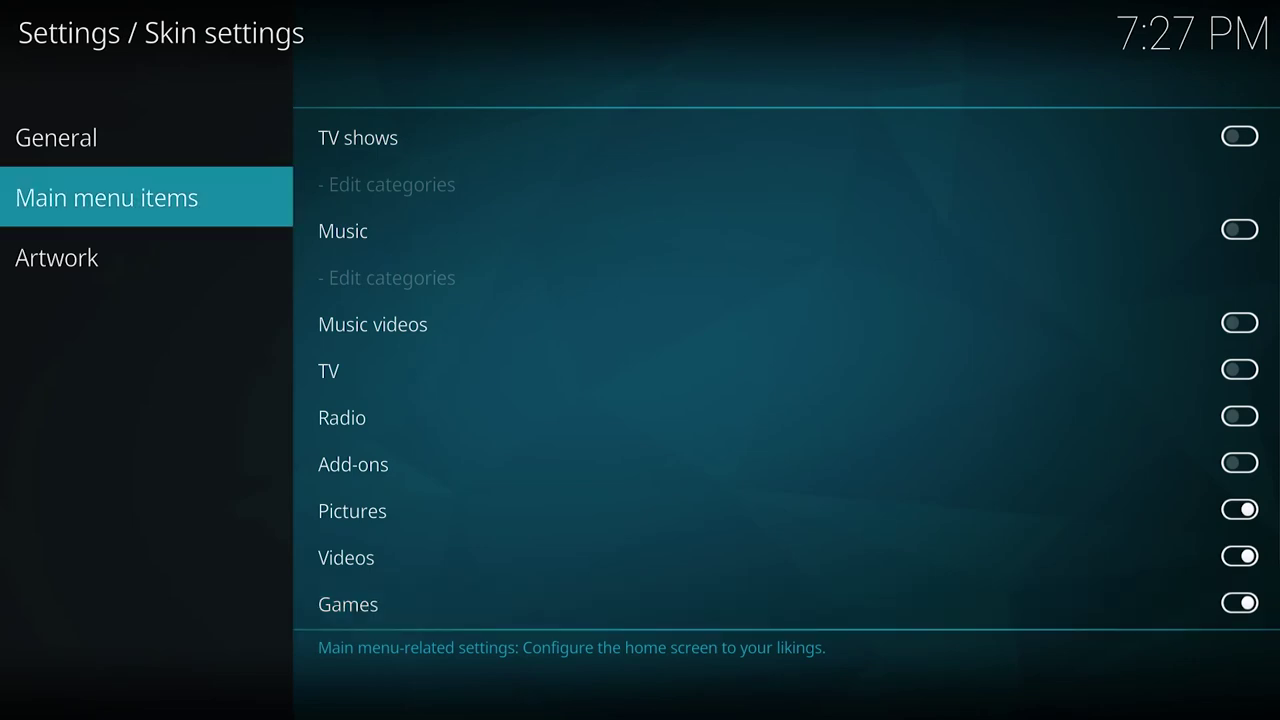
key(BackSpace)
key(BackSpace)
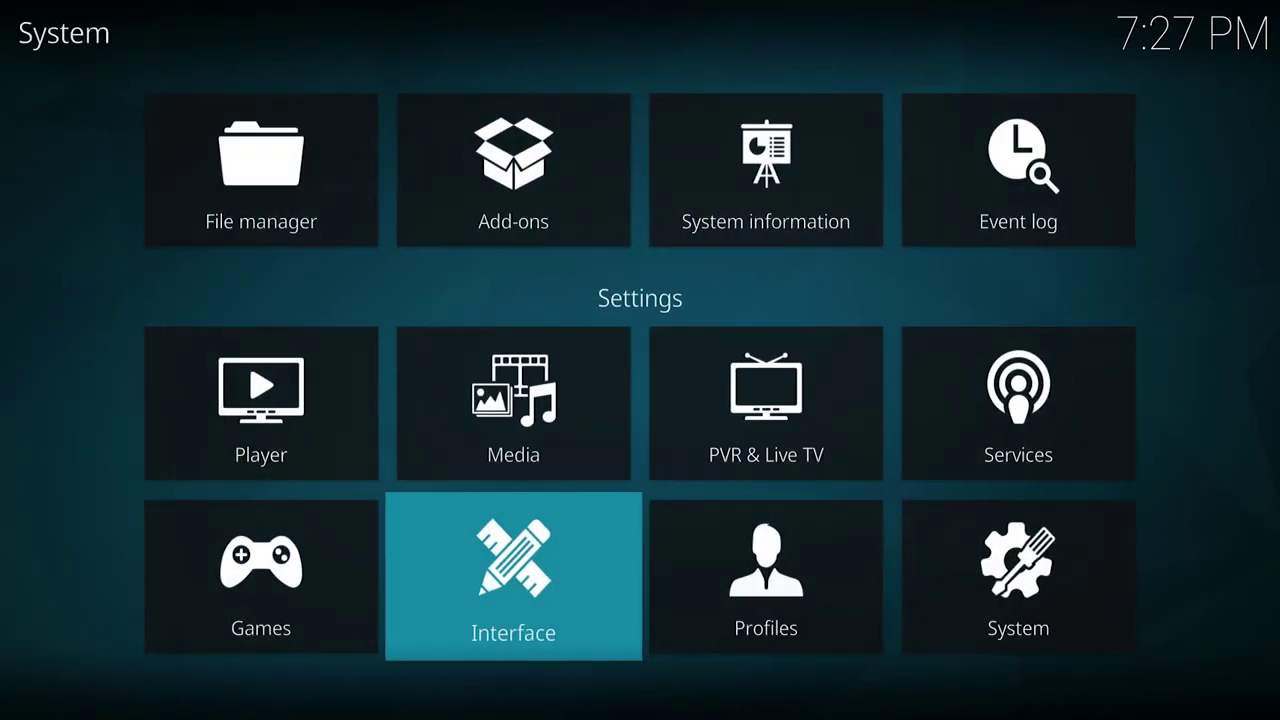
key(BackSpace)
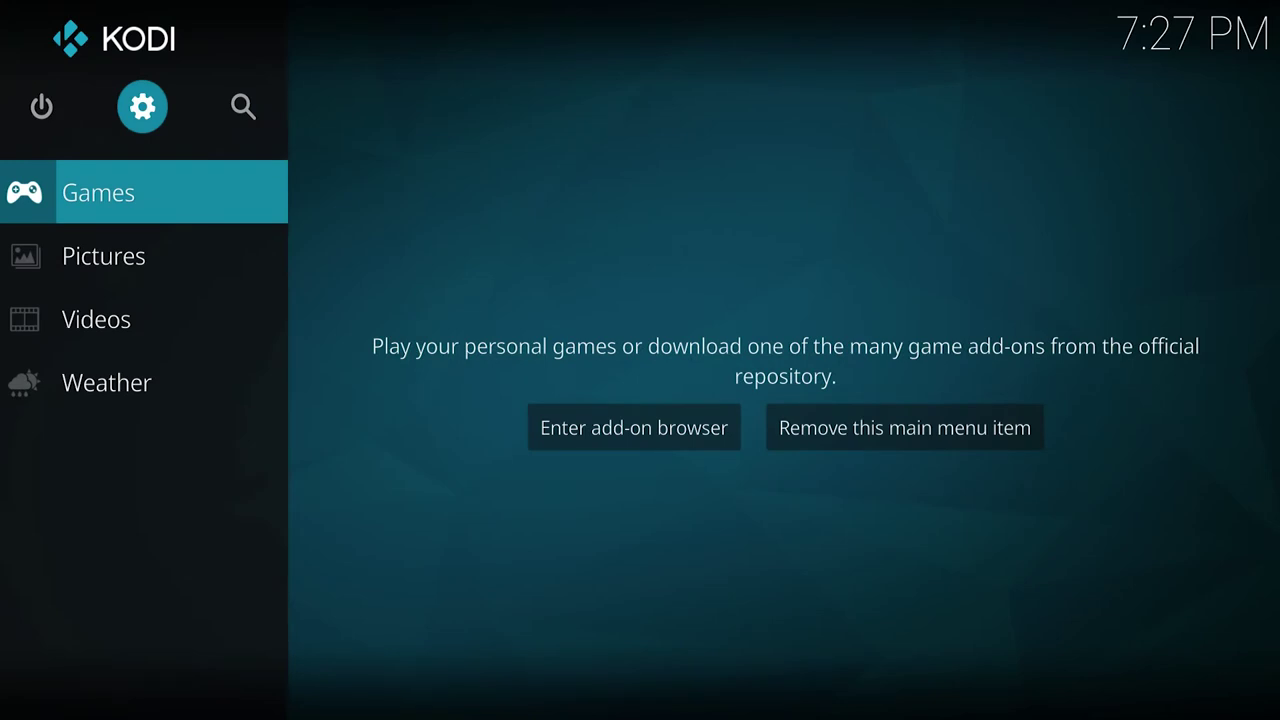
key(Down)
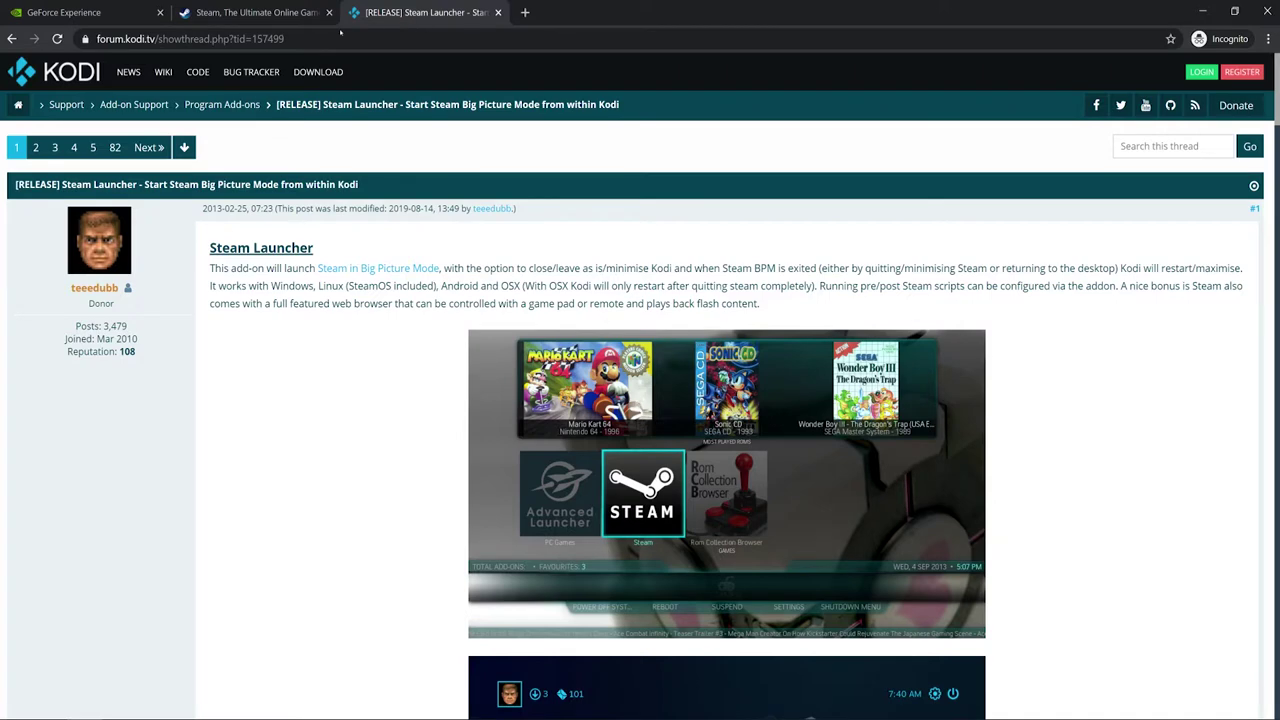
Look through the Steam Launcher release thread on the Kodi forum, including its address and screenshots
click(342, 38)
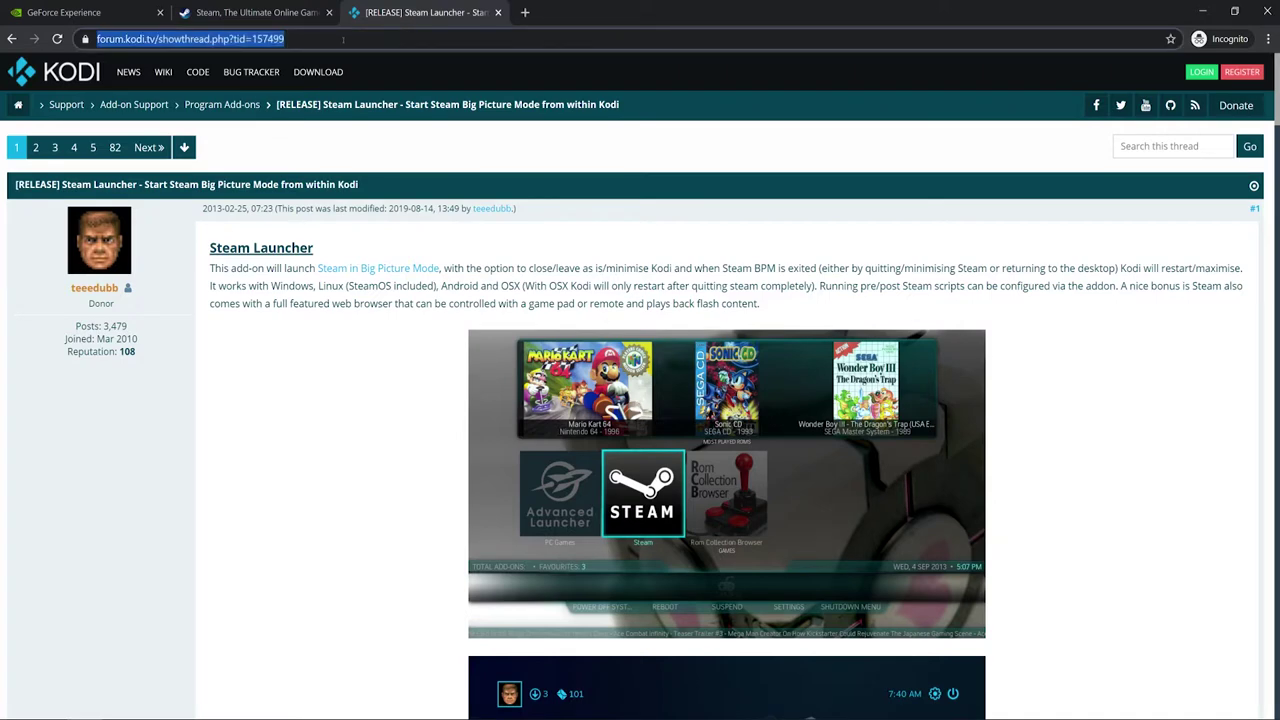
click(349, 246)
scroll(400, 270, down, 10)
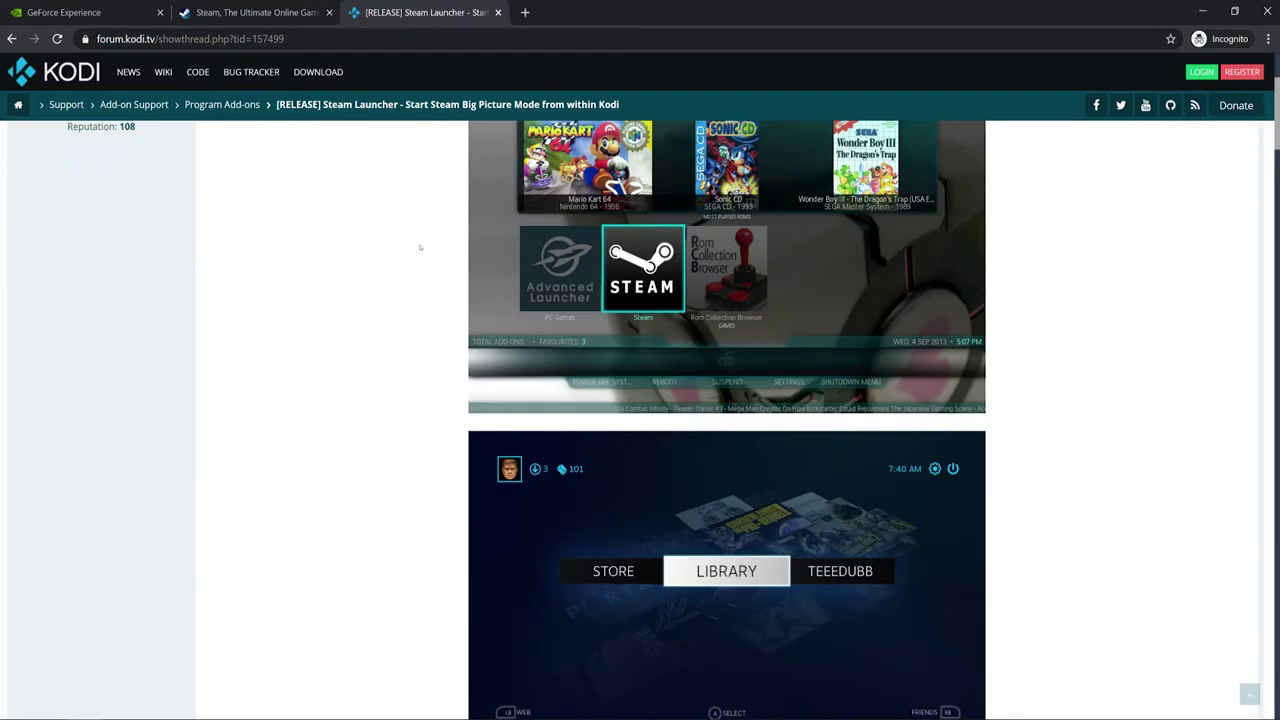
scroll(372, 282, down, 5)
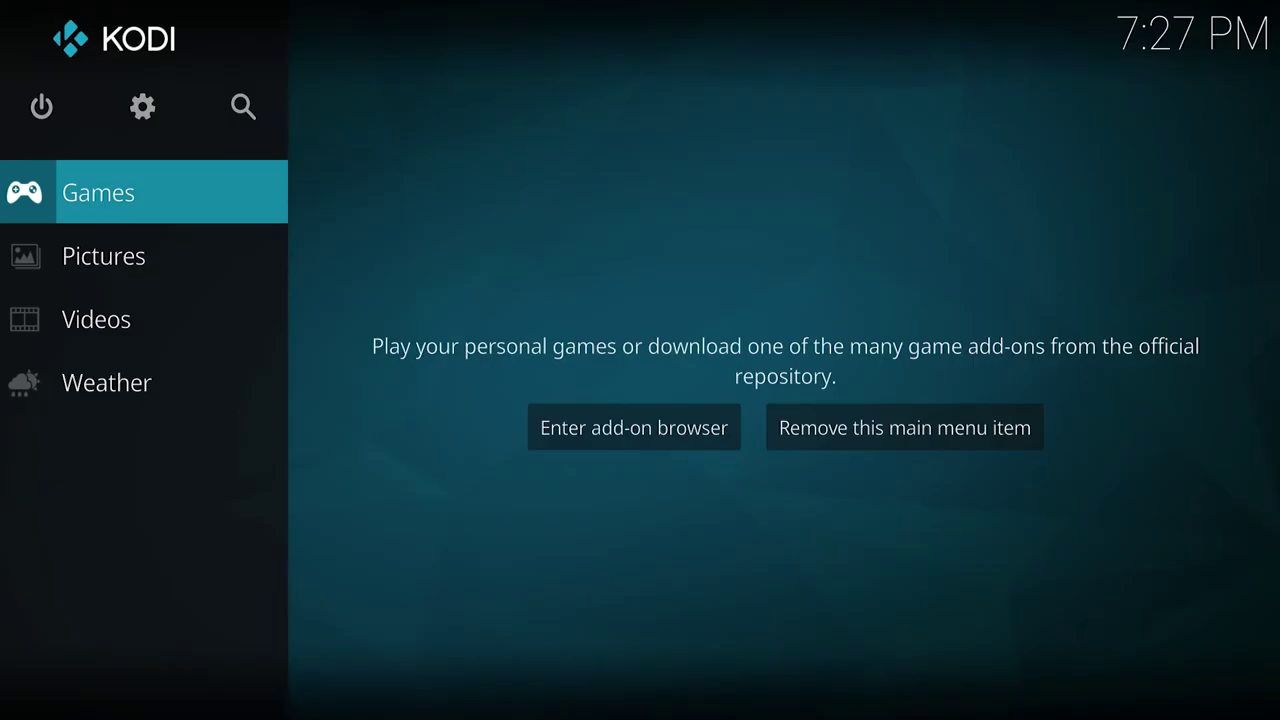
Switch to Kodi and open the add-on browser's option for installing from a zip file
key(Up)
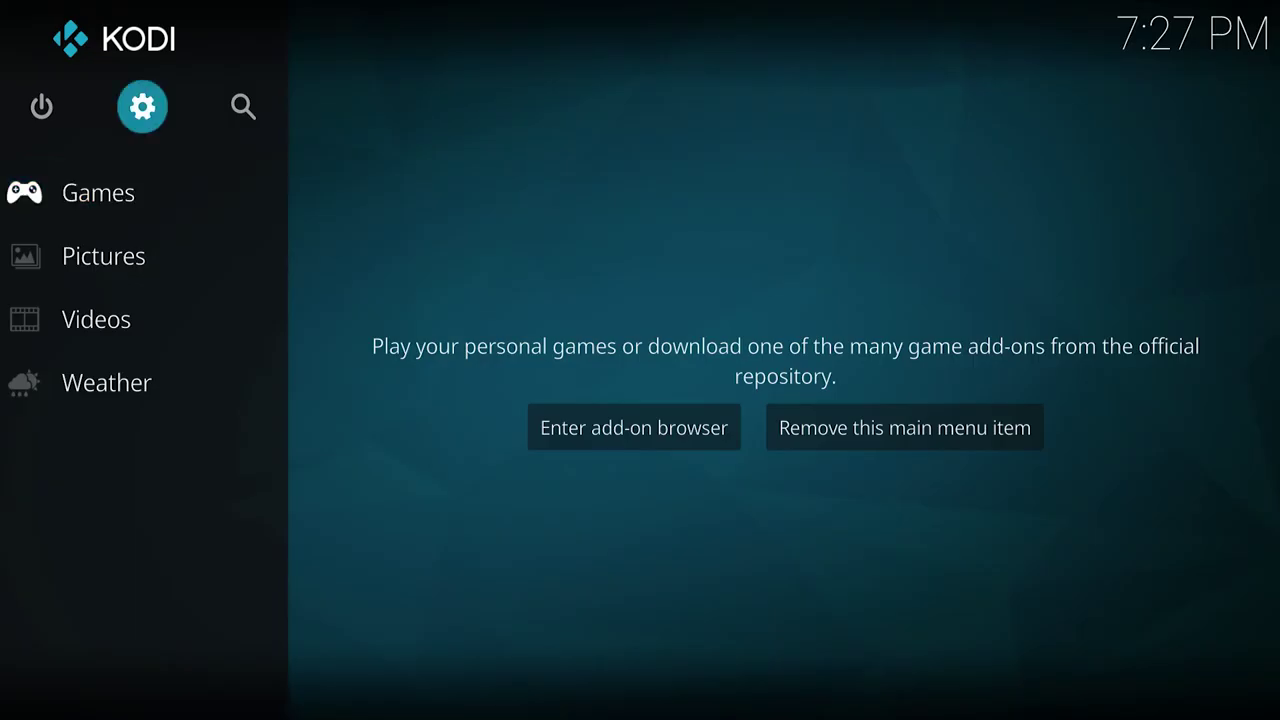
key(Return)
key(Up)
key(Up)
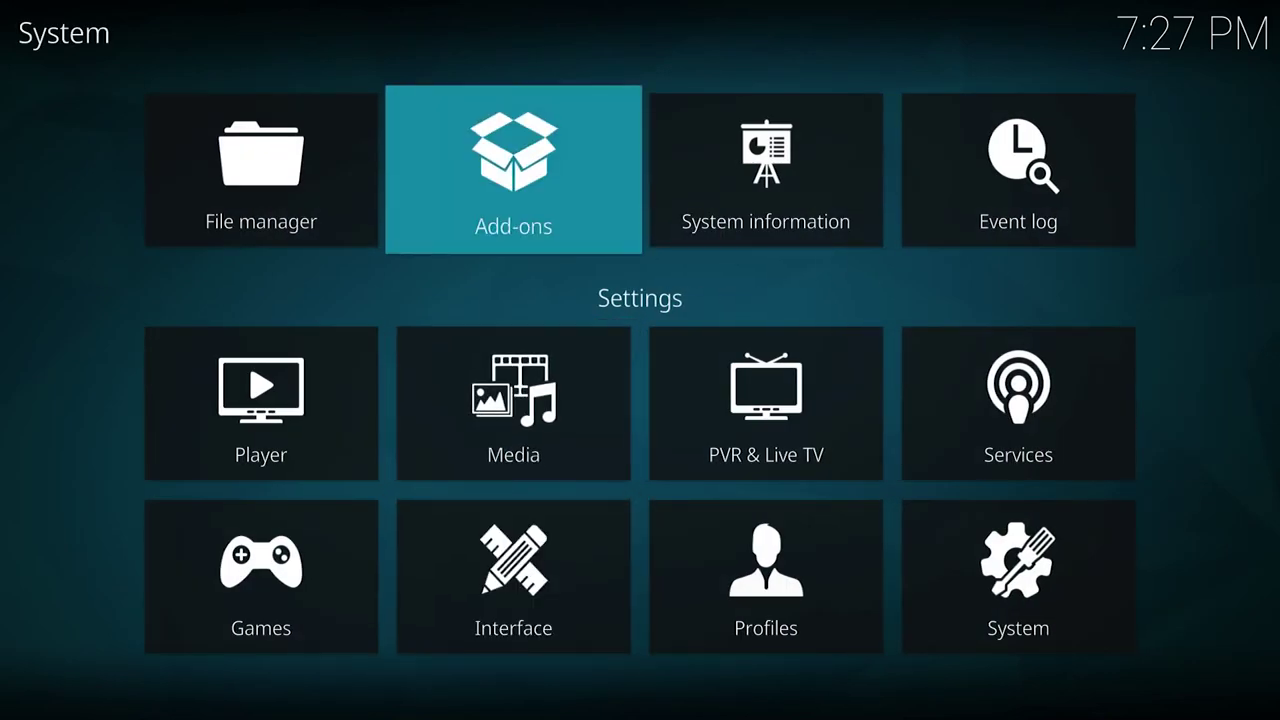
key(Return)
key(Down)
key(Down)
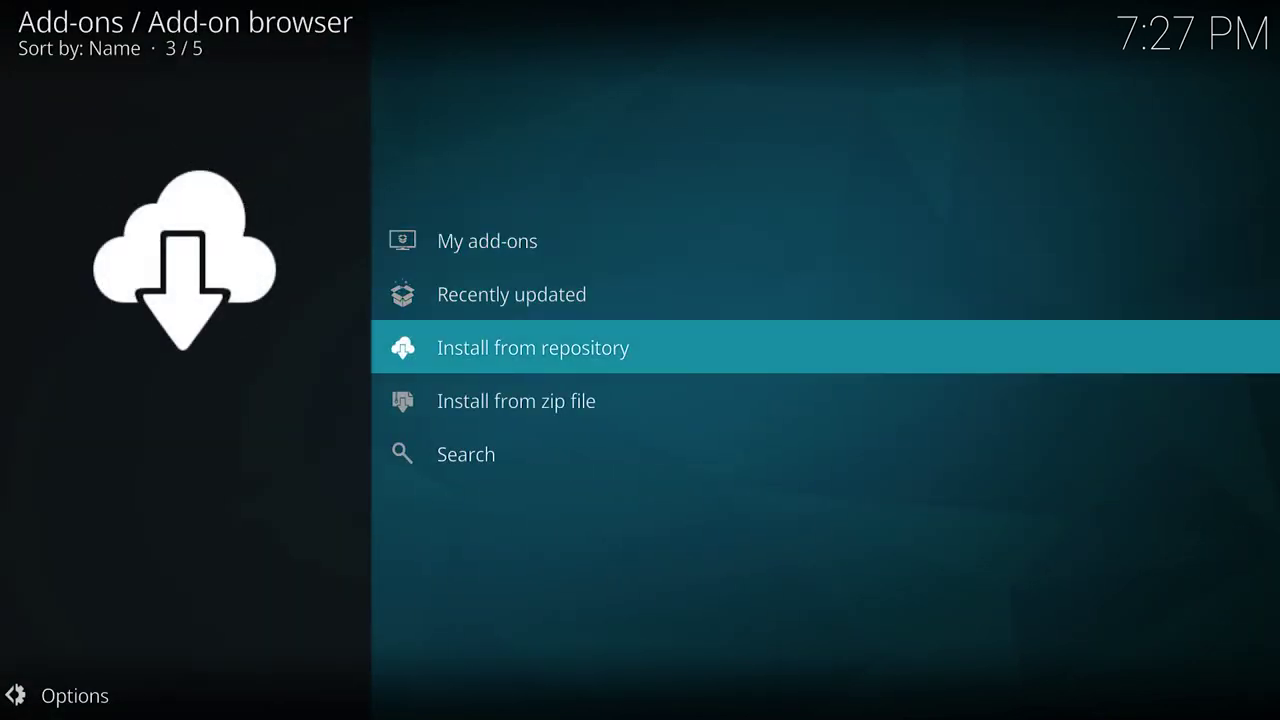
key(Down)
key(Return)
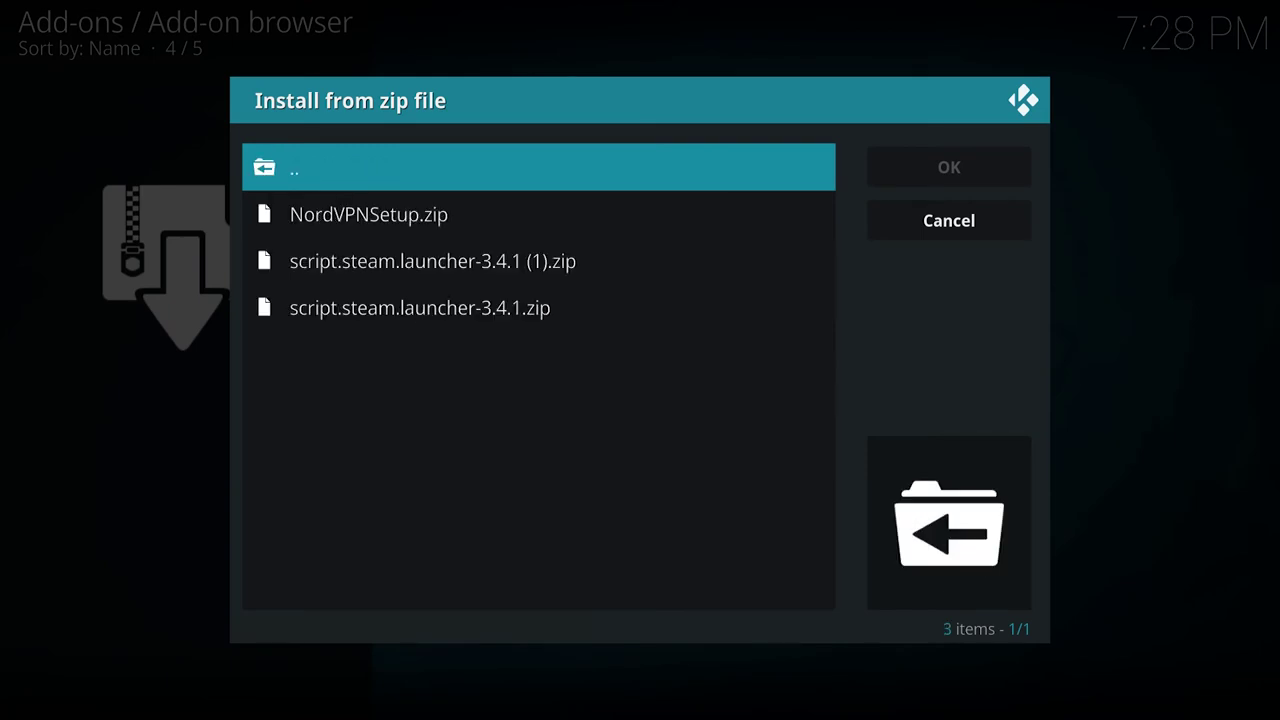
Install the Steam add-on from script.steam.launcher-3.4.1 (1).zip
key(Down)
key(Down)
key(Down)
key(Up)
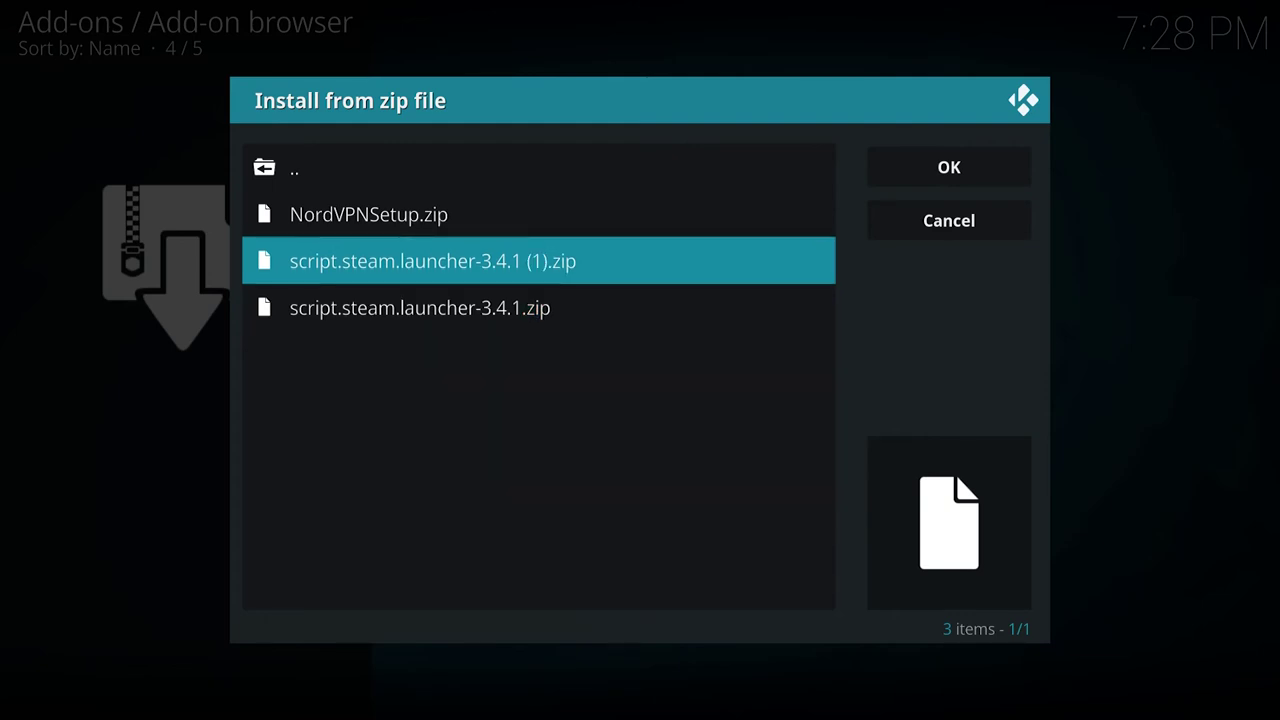
key(Return)
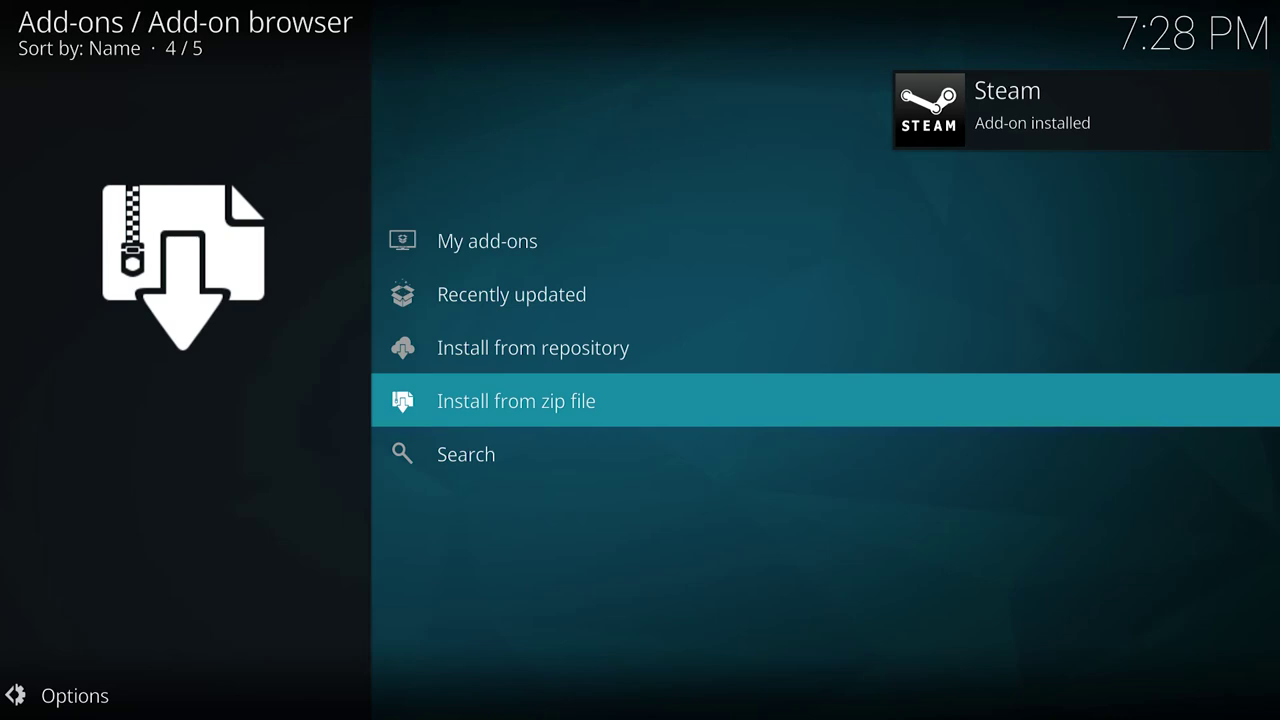
Return to Kodi's home screen and launch the Steam add-on under Games
key(BackSpace)
key(BackSpace)
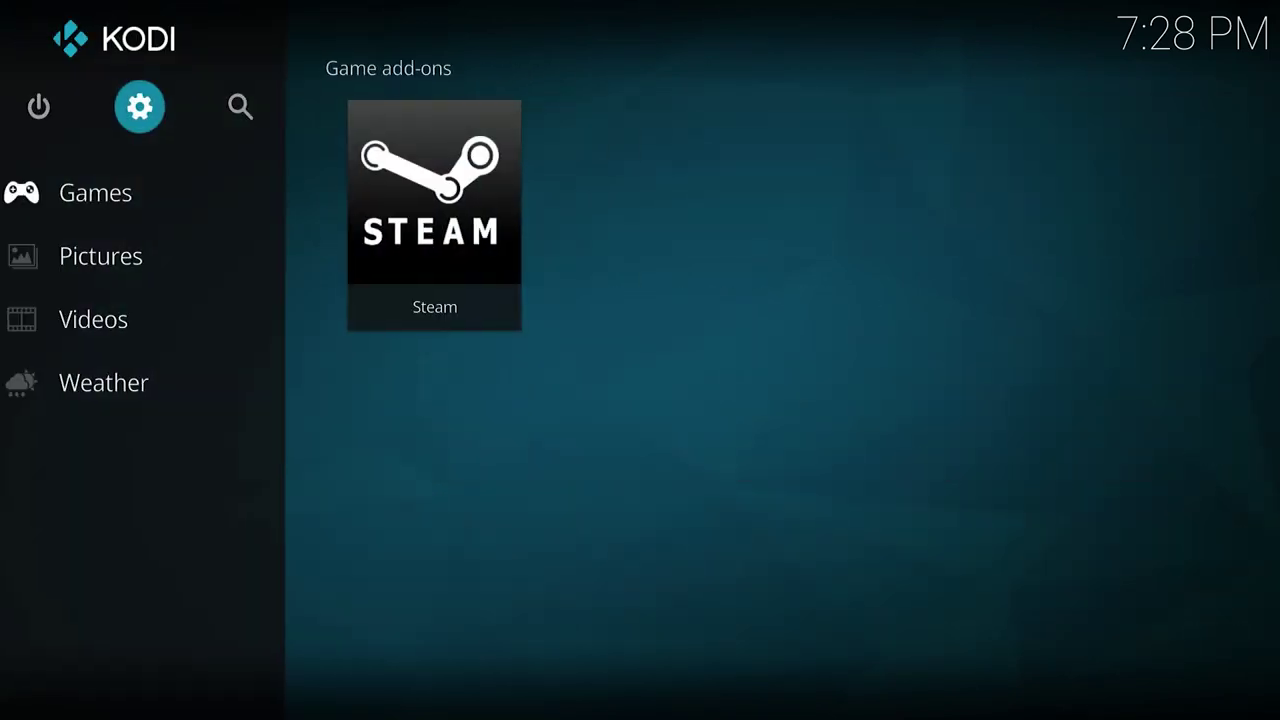
key(Down)
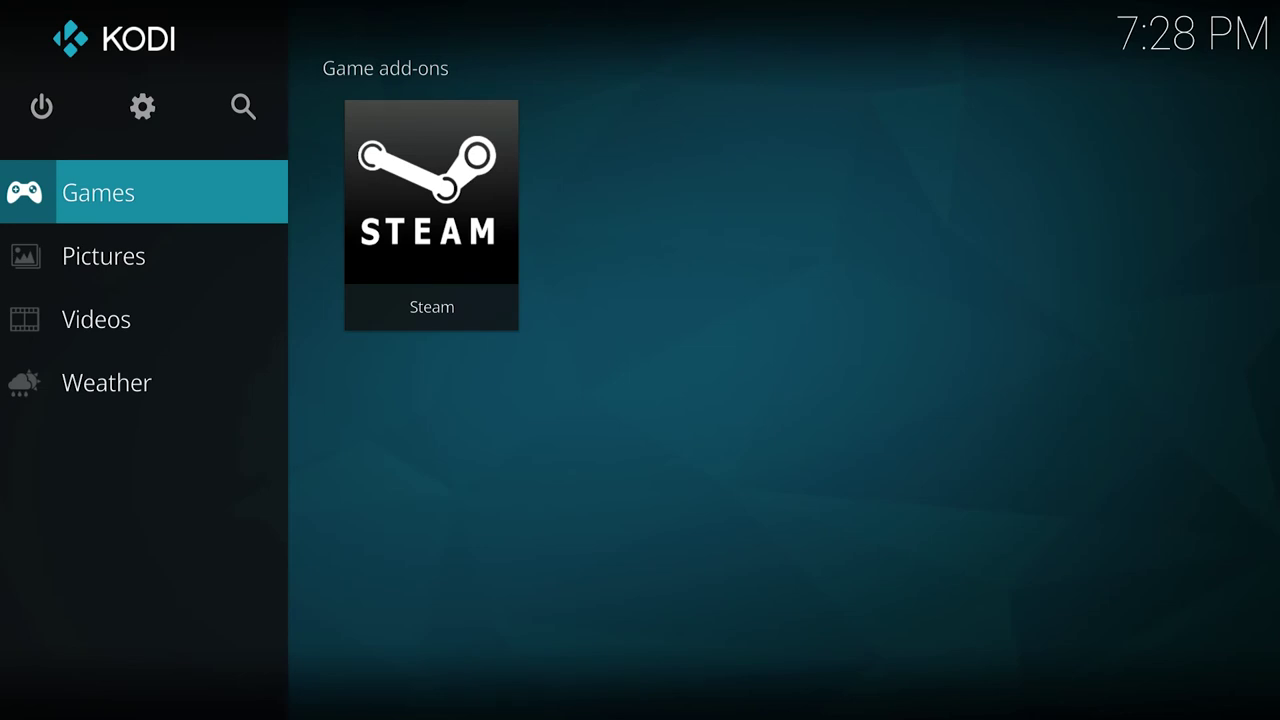
key(Right)
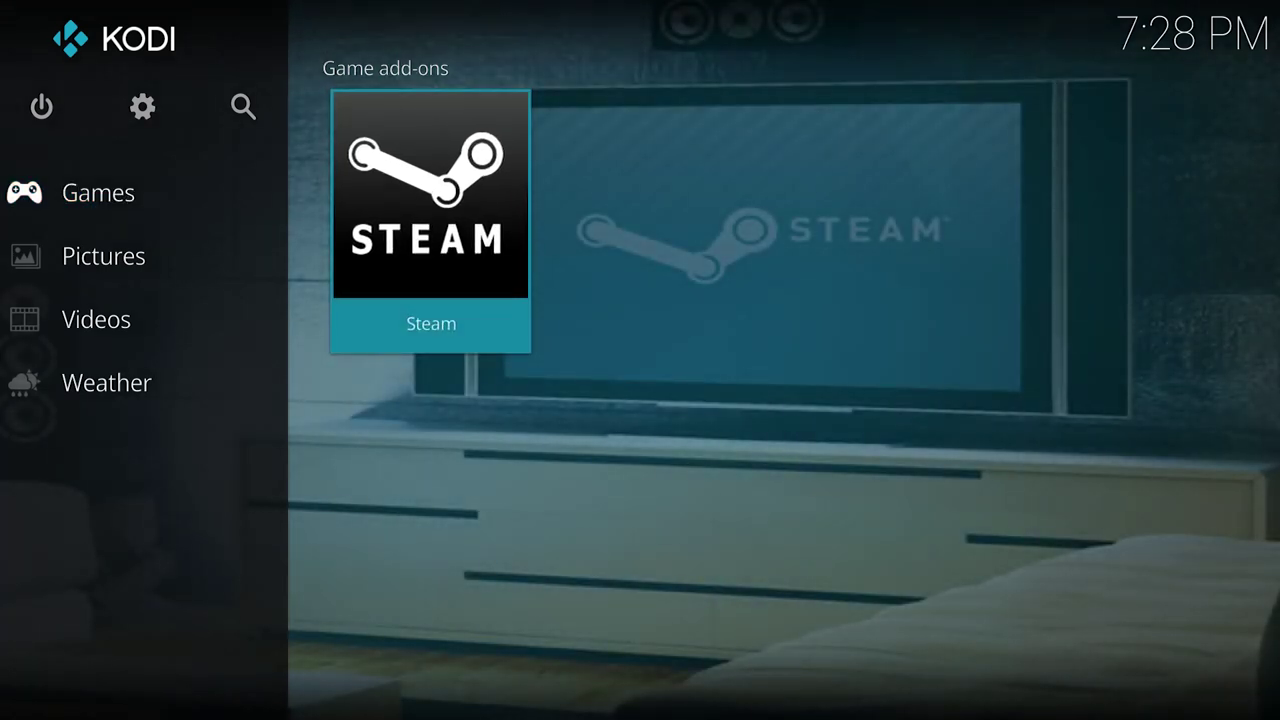
key(Return)
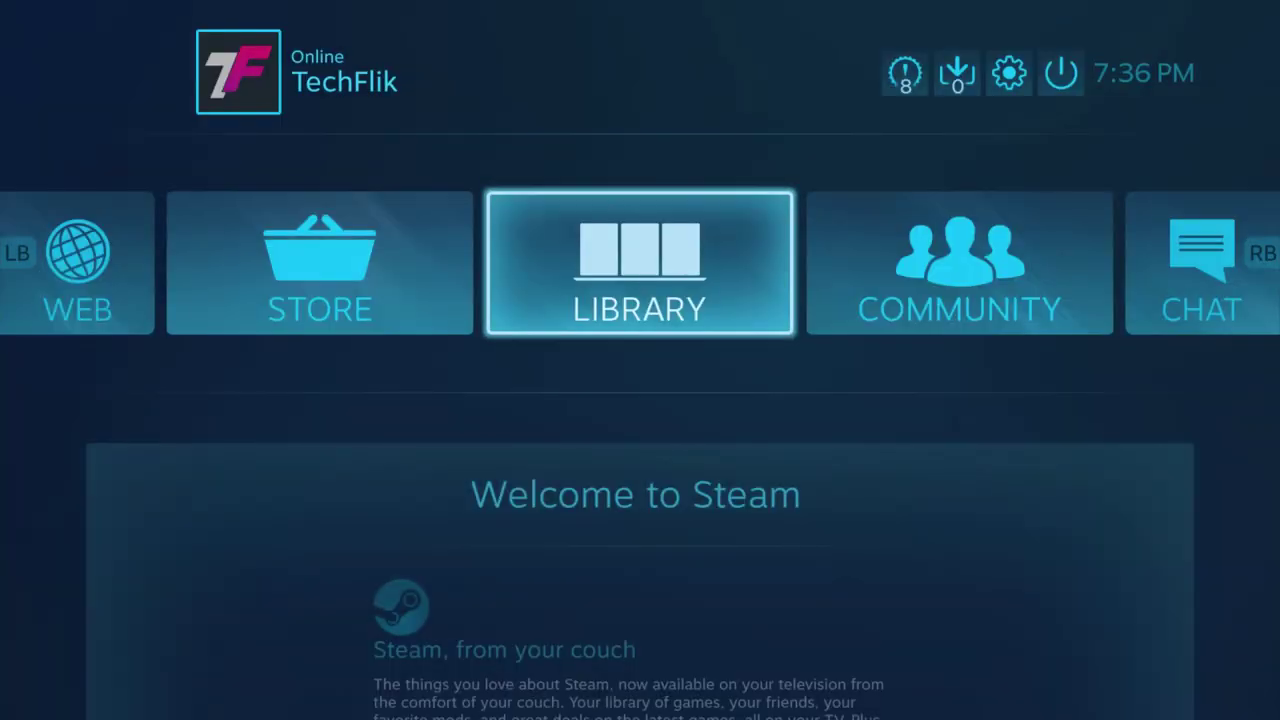
Look over the Store, Library, Community and Chat sections on the Big Picture home screen
key(Left)
key(Left)
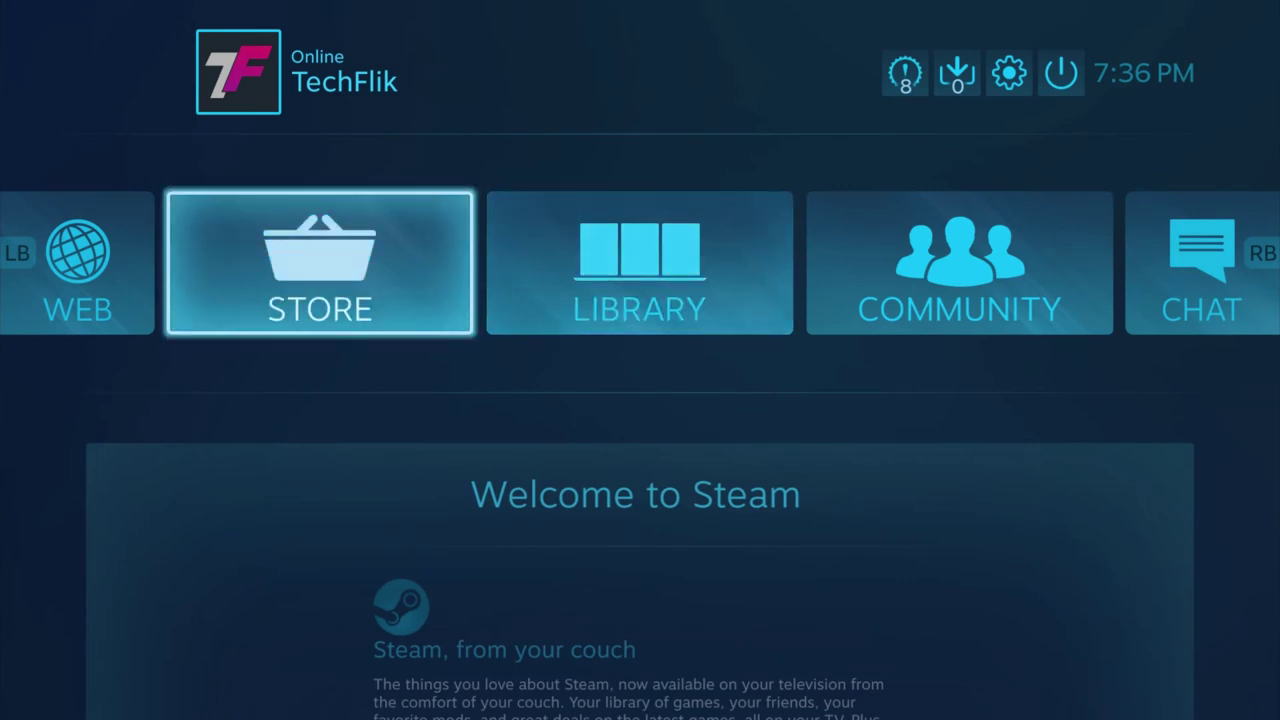
key(Right)
key(Right)
key(Right)
key(Right)
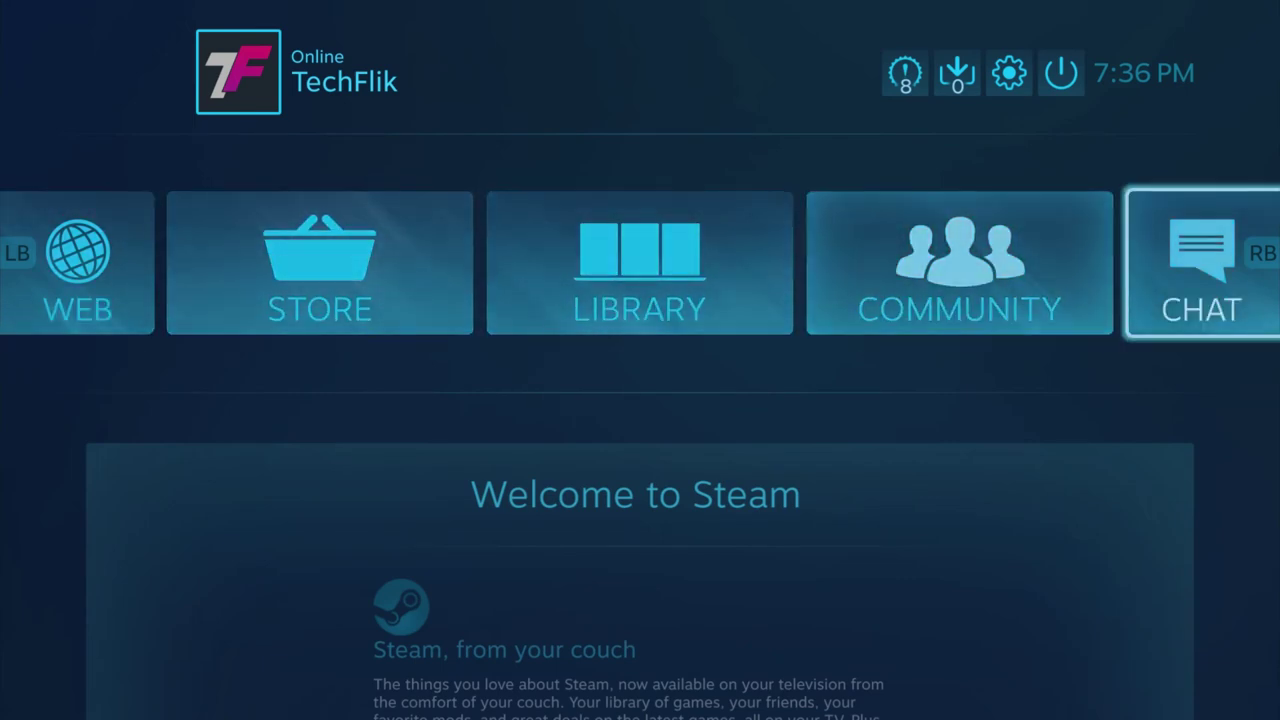
key(Left)
key(Left)
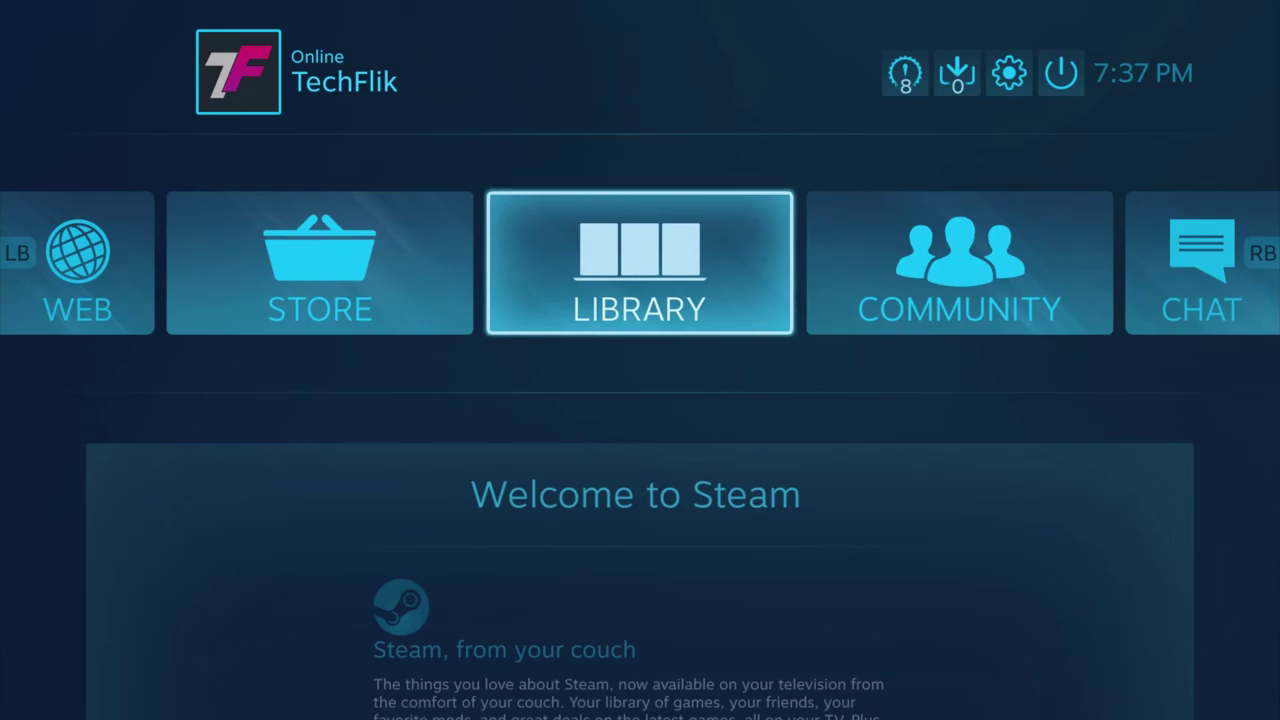
Open the Steam library and show its Games collection
key(Return)
key(Down)
key(Down)
key(Down)
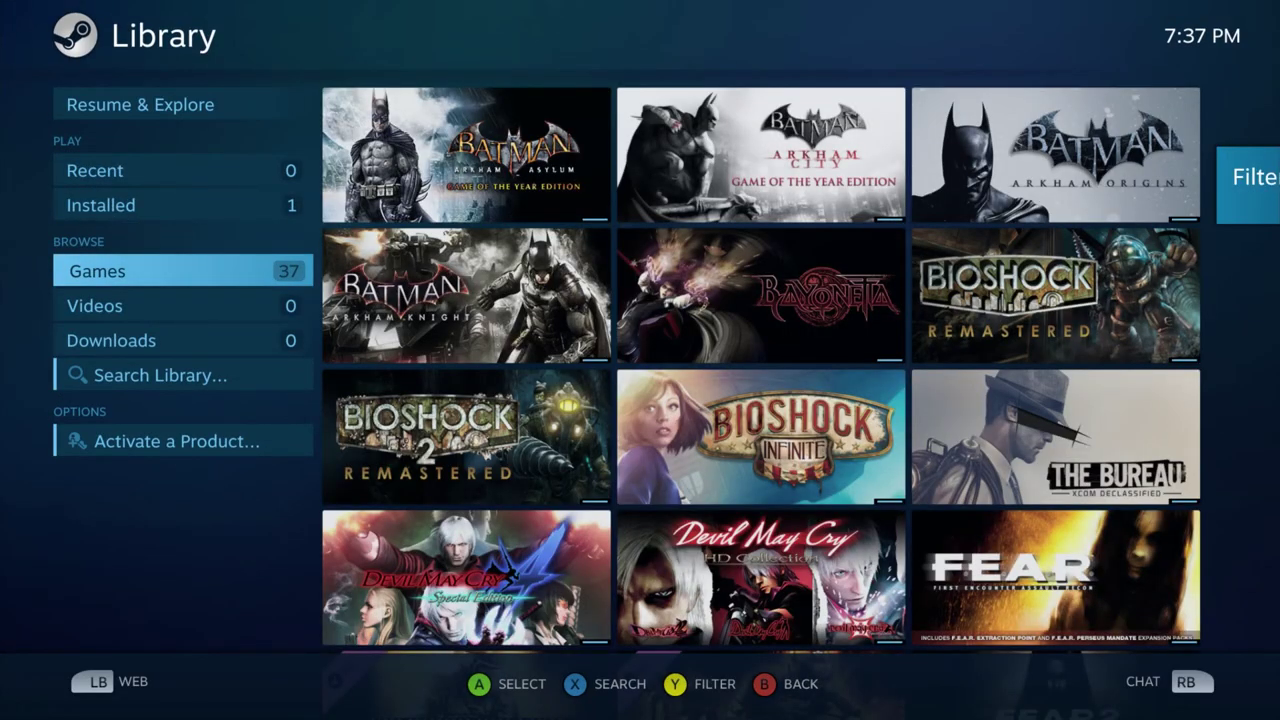
Find Rise of the Tomb Raider among the library's games and open its game page
key(Right)
key(Right)
key(Down)
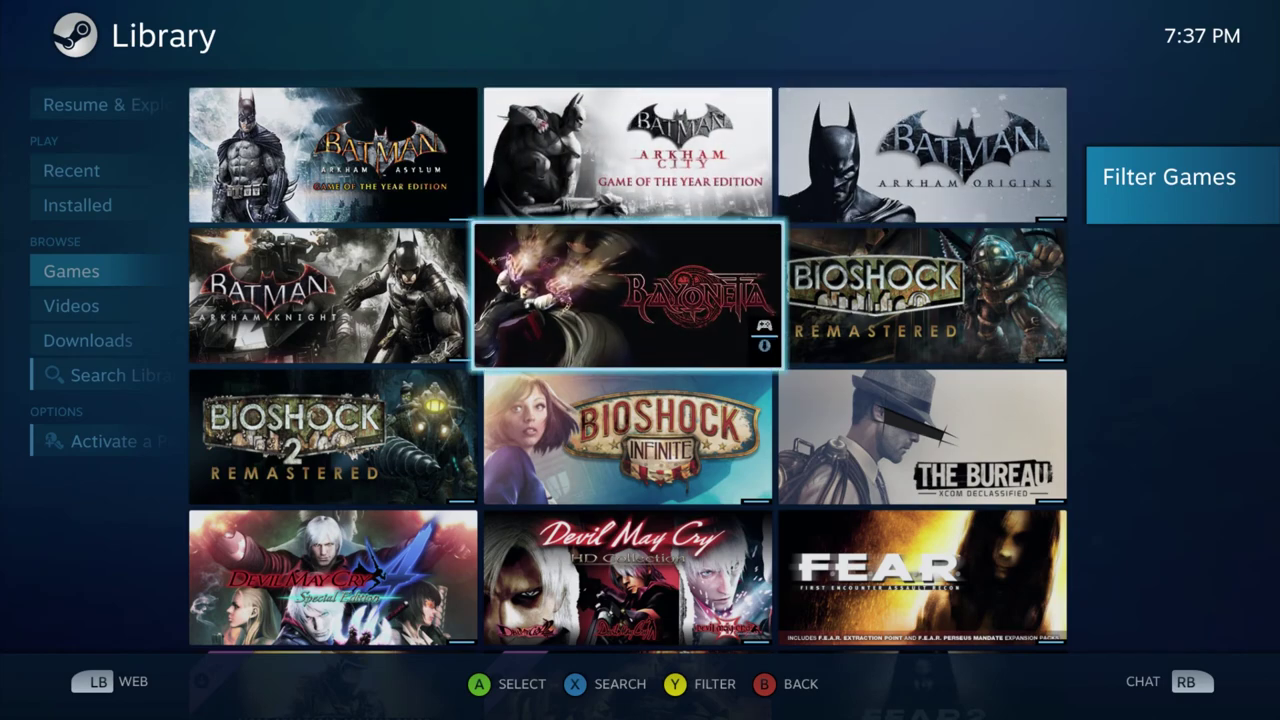
key(Down)
key(Down)
key(Down)
key(Down)
key(Down)
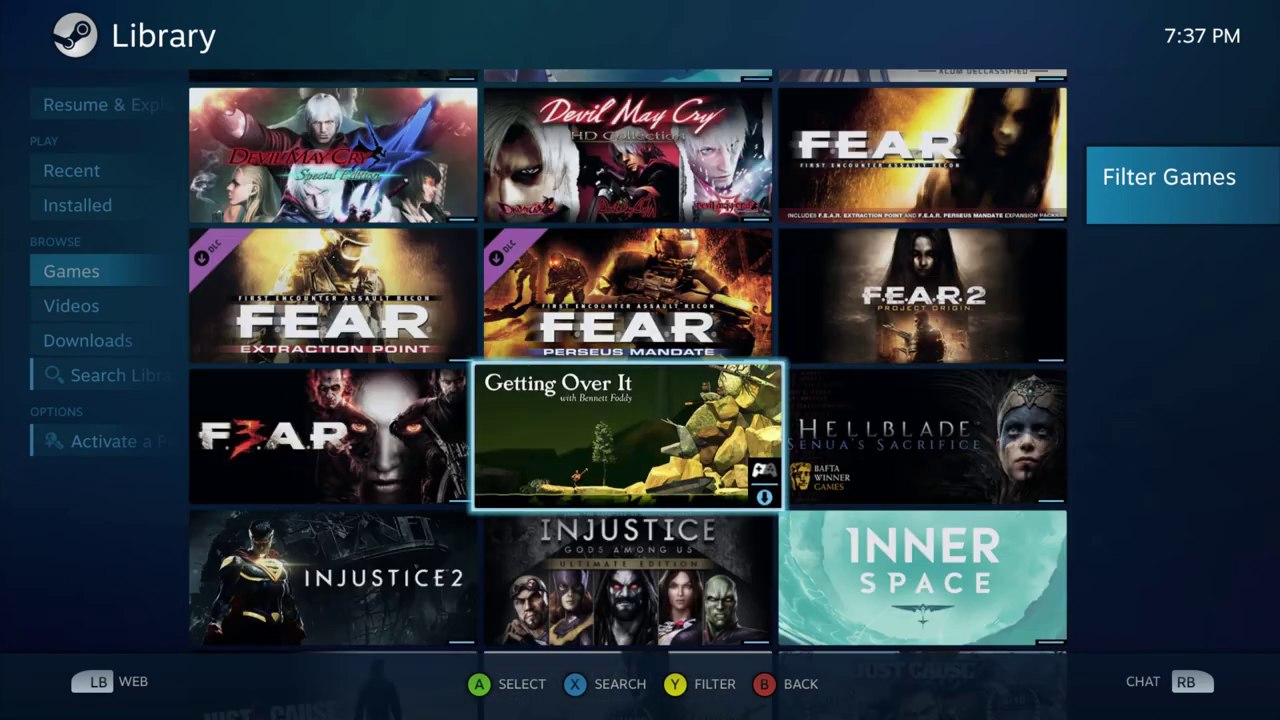
key(Down)
key(Down)
key(Down)
key(Down)
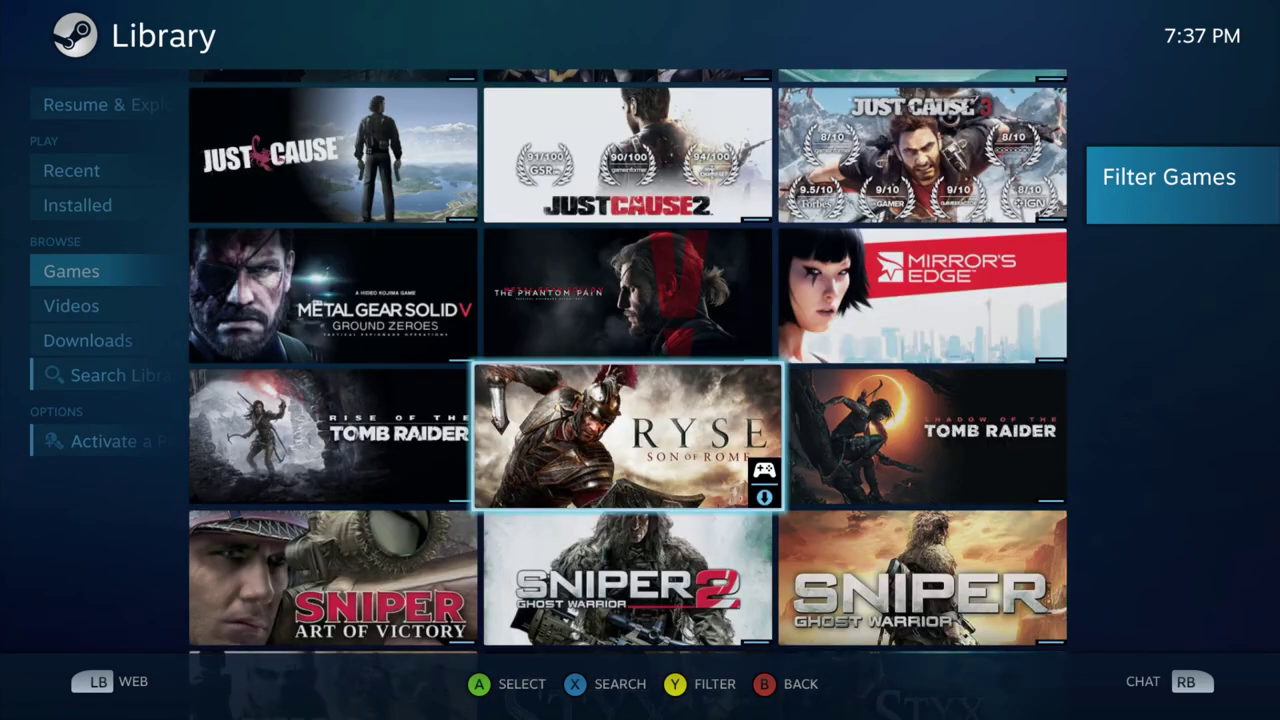
key(Up)
key(Left)
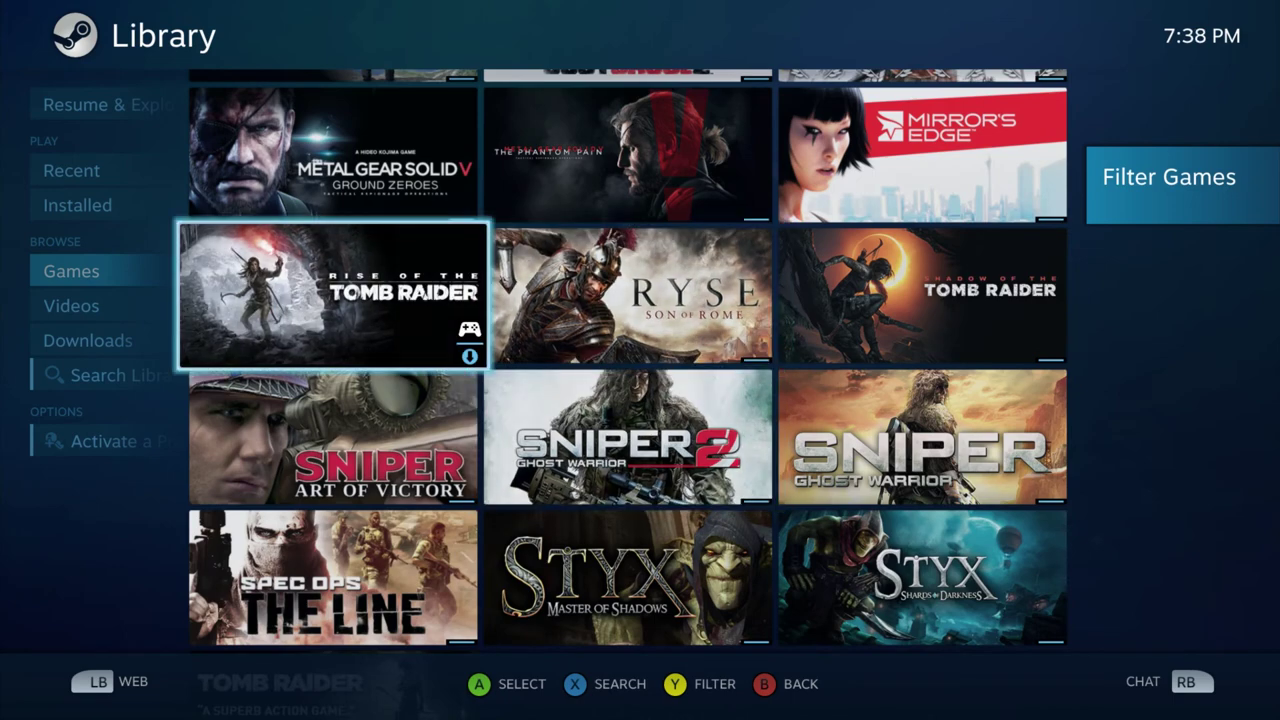
key(Return)
key(Right)
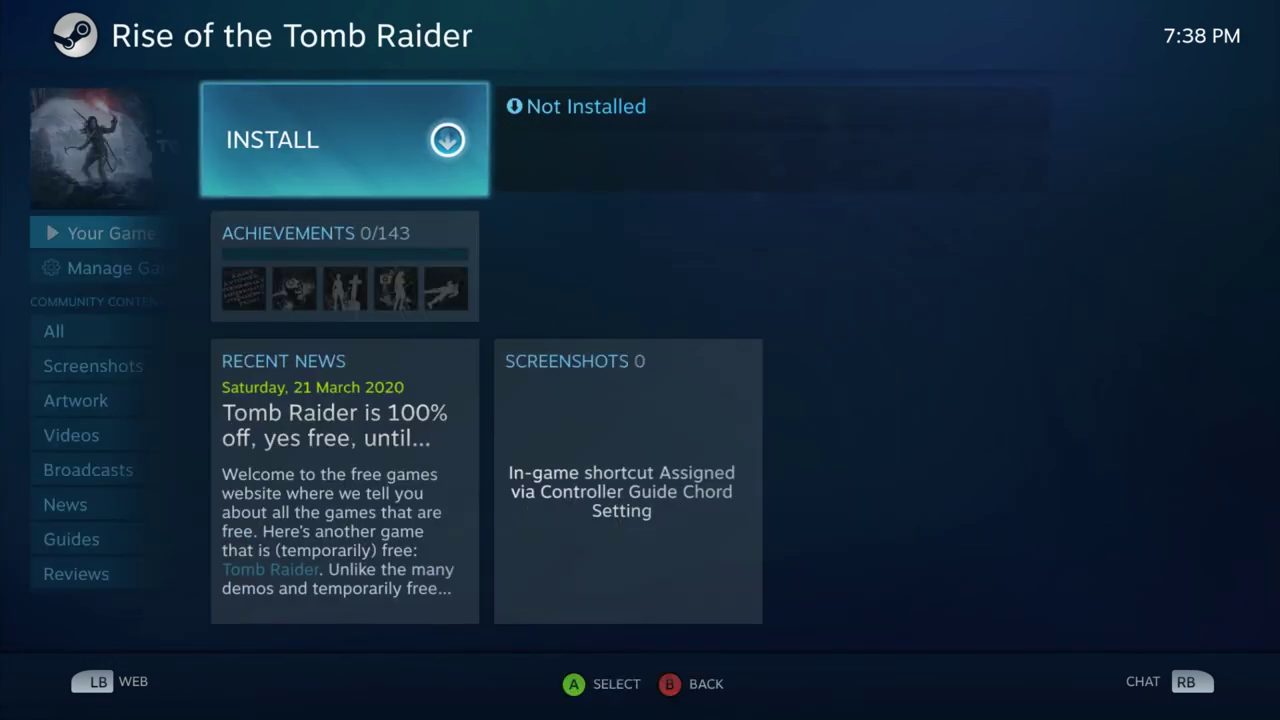
Start installing Rise of the Tomb Raider and agree to its End User License Agreement
key(Return)
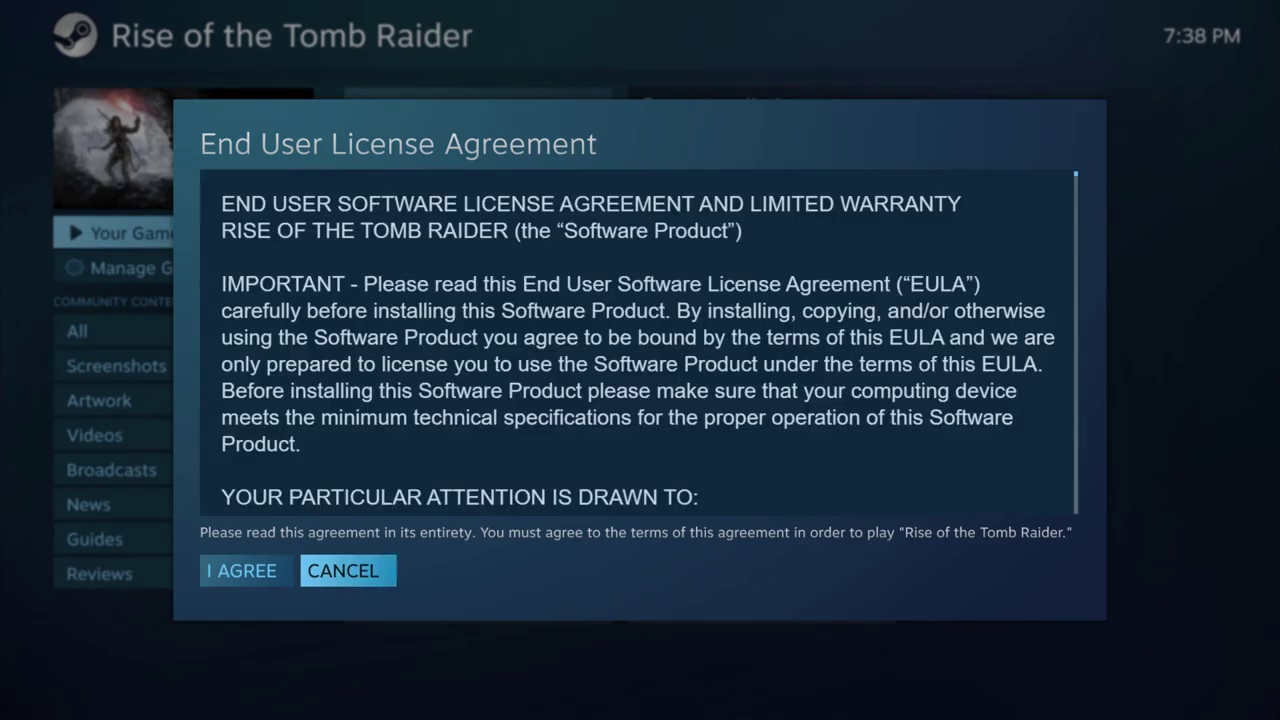
key(Left)
key(Return)
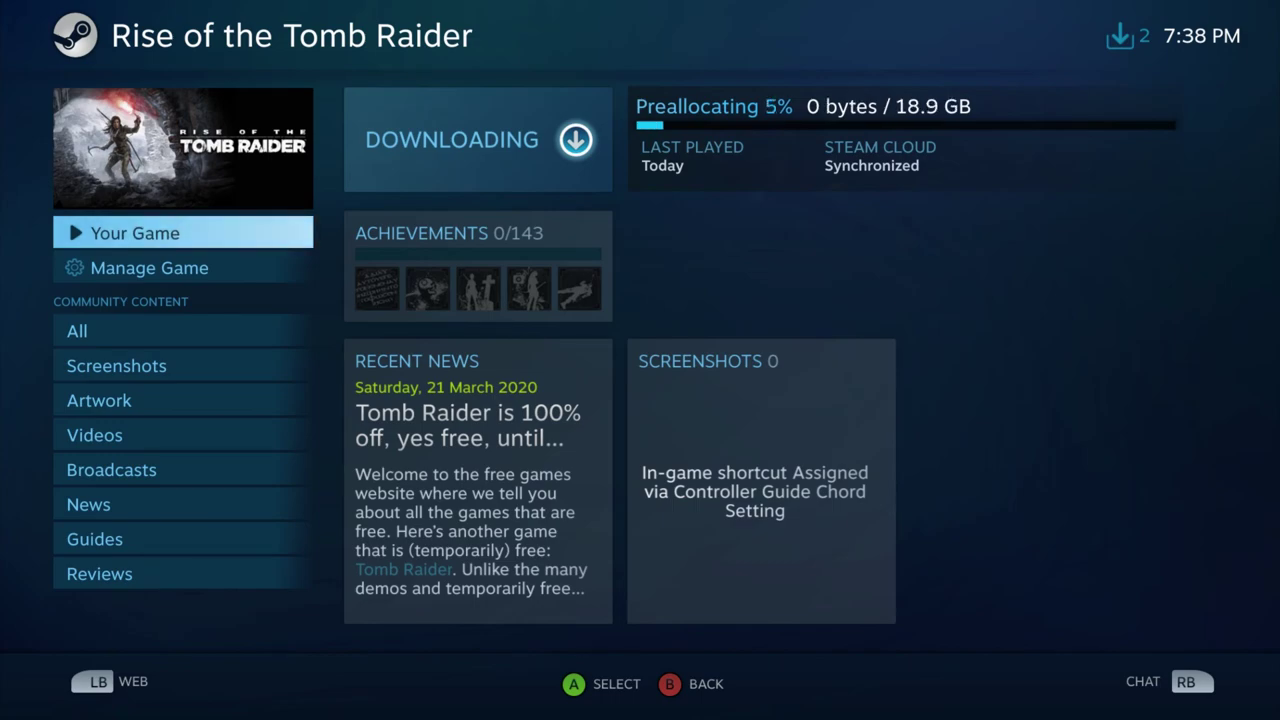
key(Right)
key(Left)
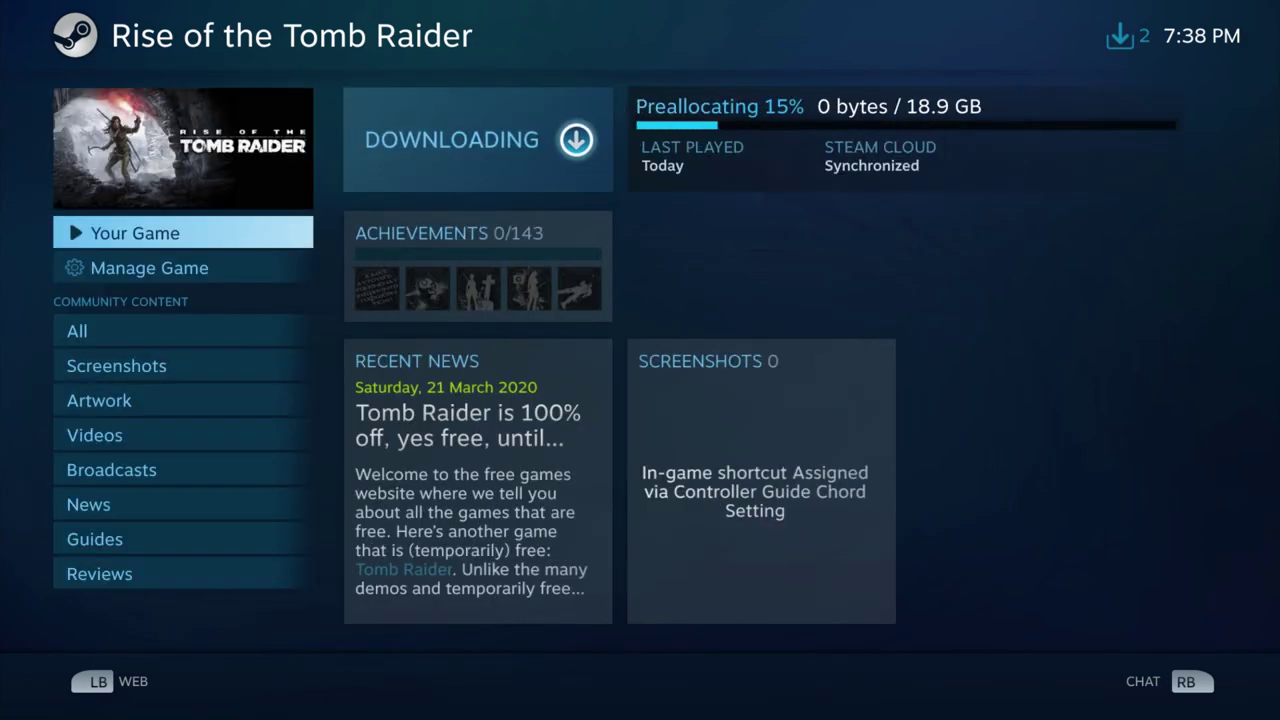
Go back to the Big Picture home screen and exit Big Picture to return to Kodi
key(Escape)
key(Escape)
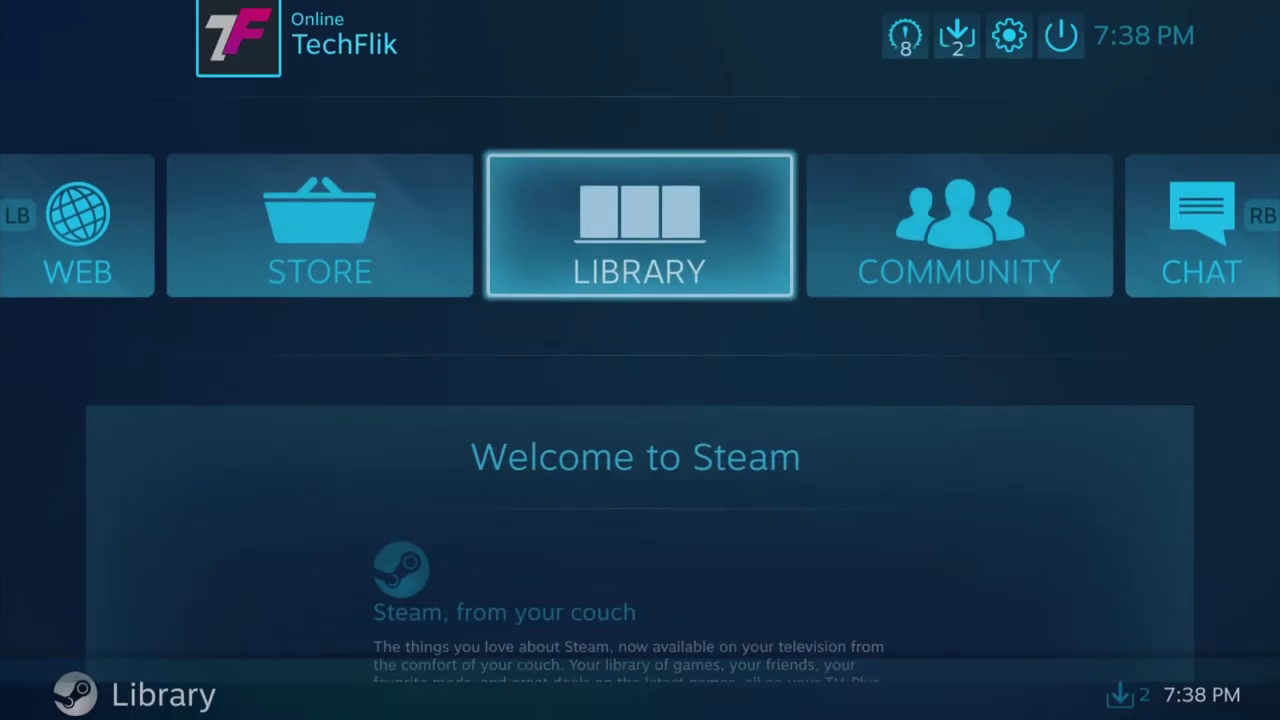
key(Right)
key(Up)
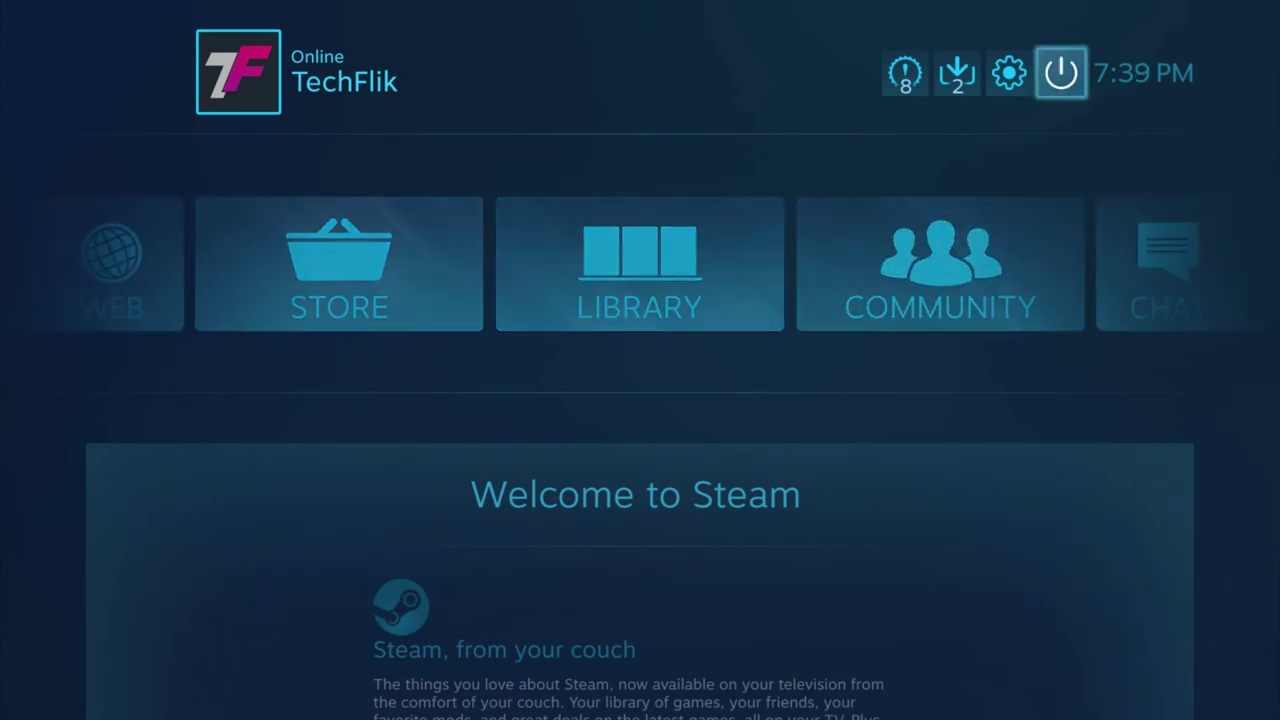
key(Return)
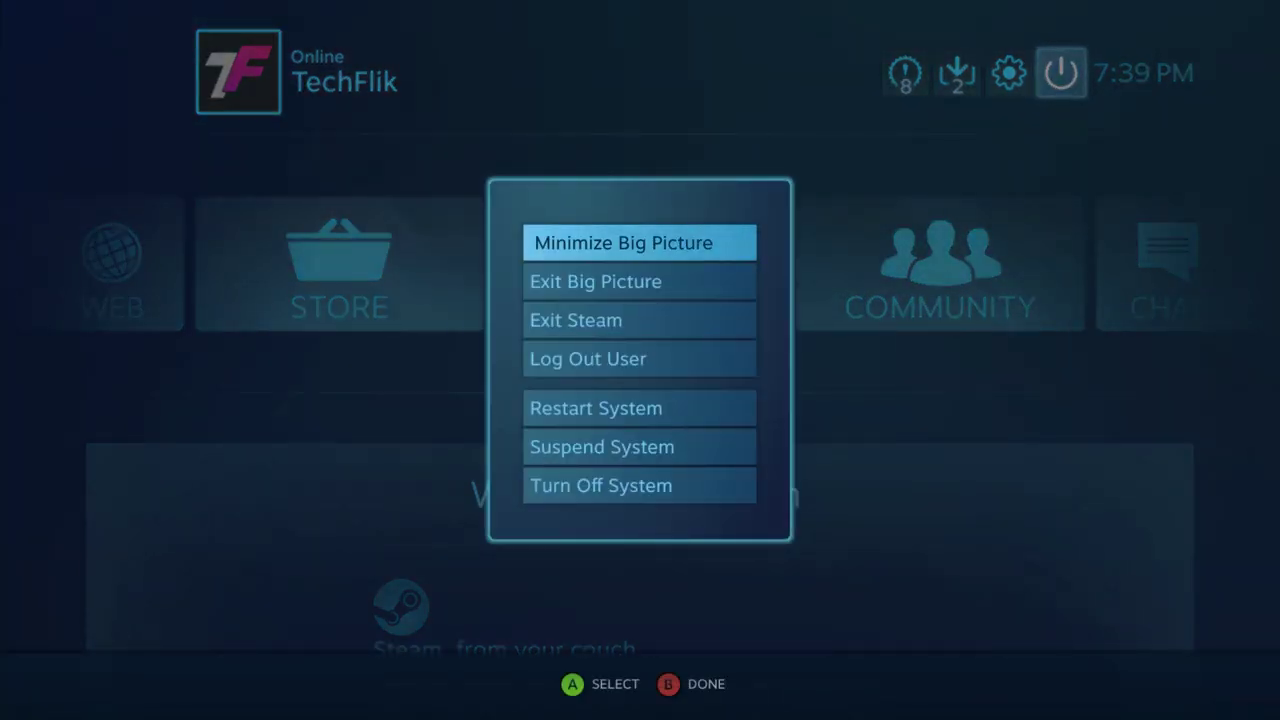
key(Down)
key(Return)
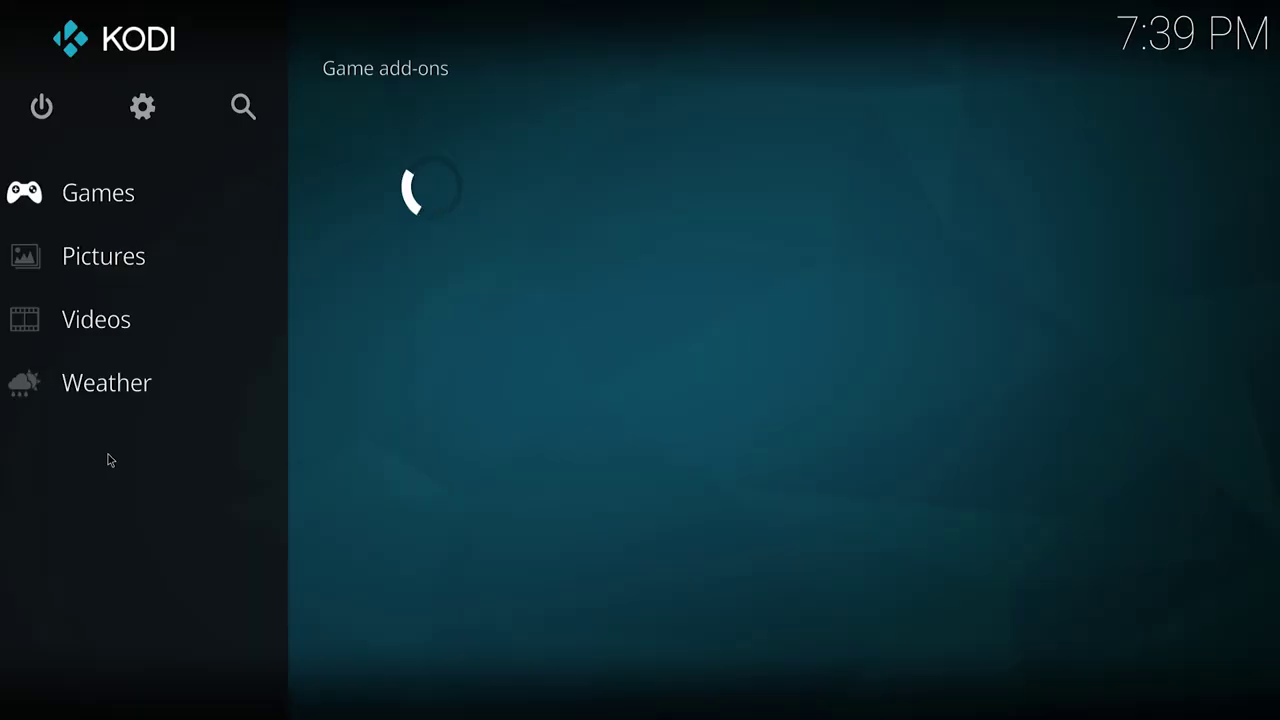
Look over Kodi's Videos and Weather sections and return to the Games entry
key(Down)
key(Down)
key(Down)
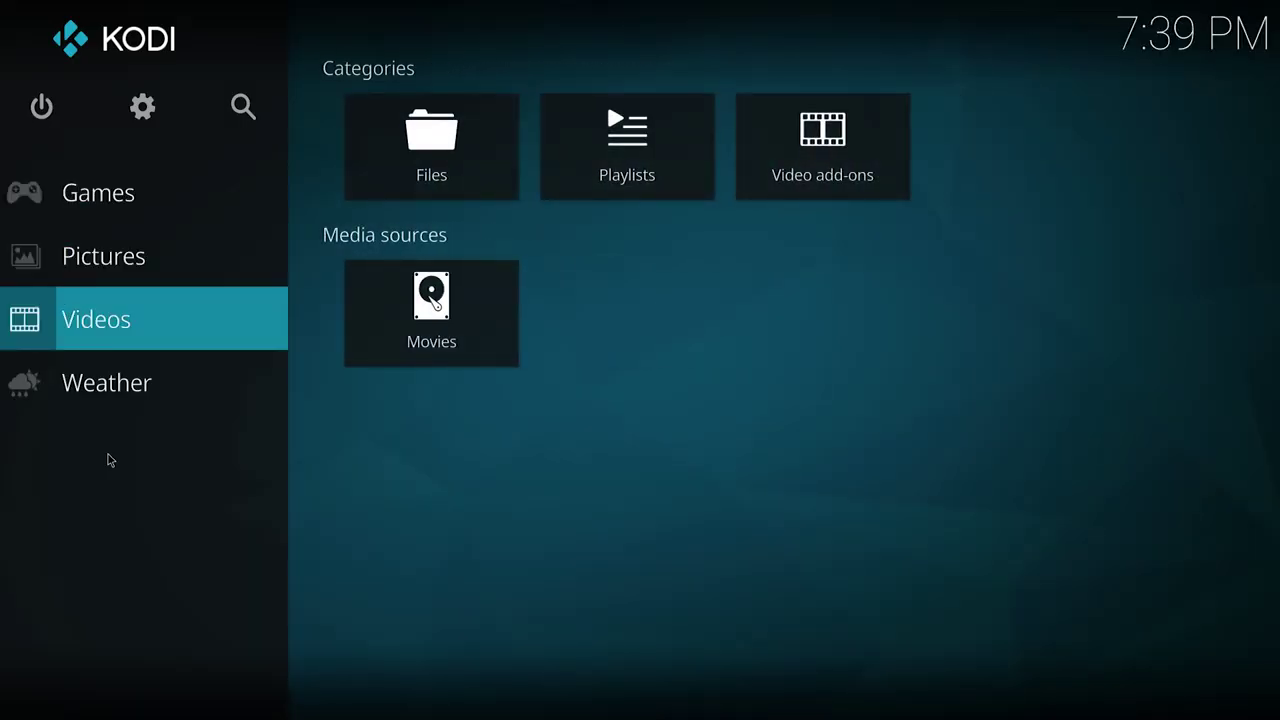
key(Up)
key(Down)
key(Down)
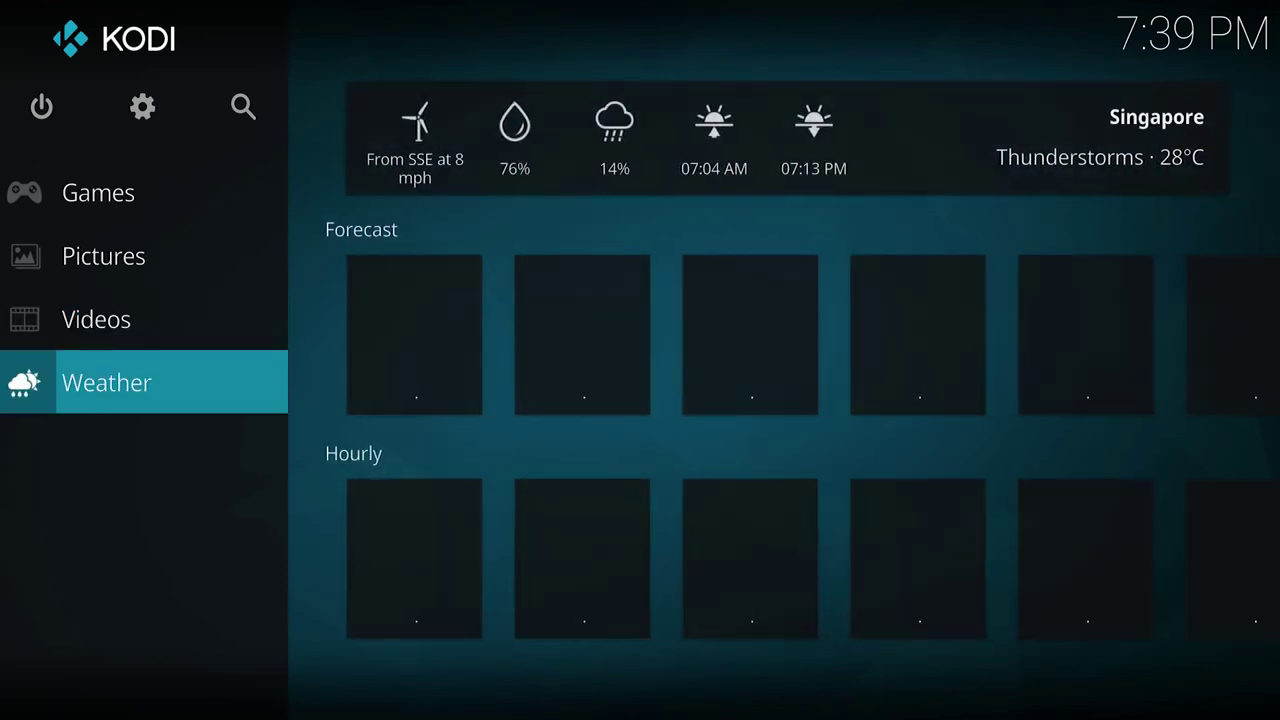
key(Up)
key(Up)
key(Up)
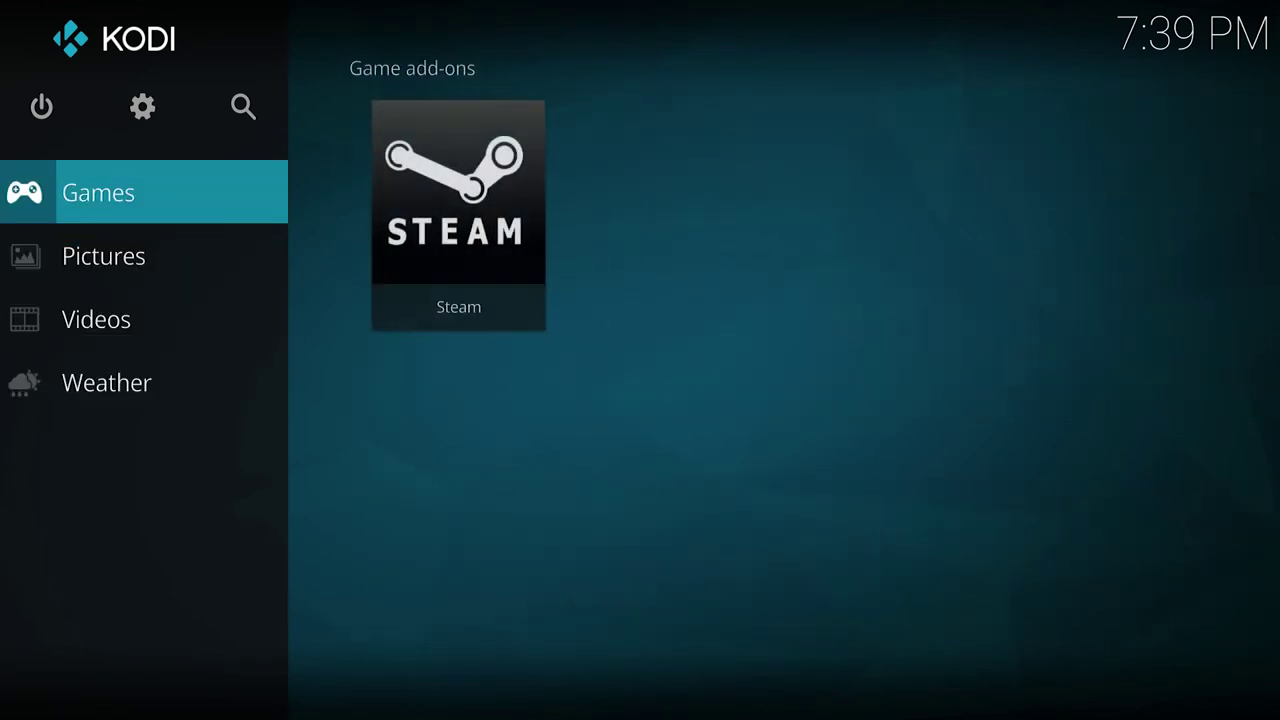